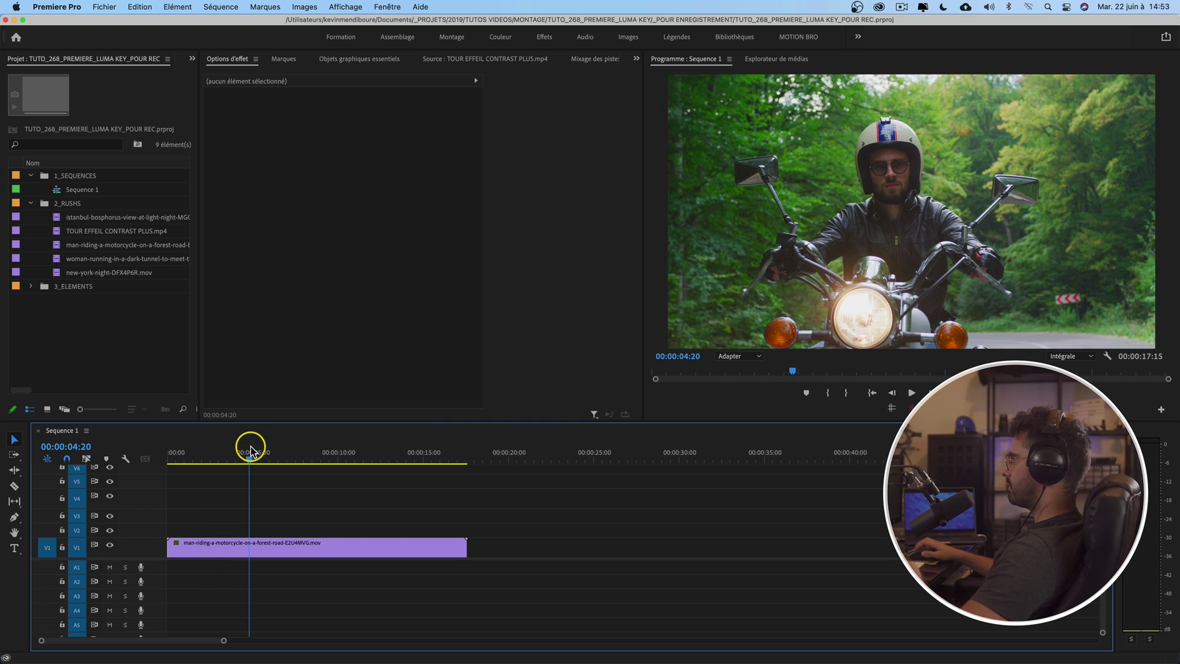
Duplicate the motorcycle clip onto track V2 directly above the original, and hide track V1.
left_click(246, 546)
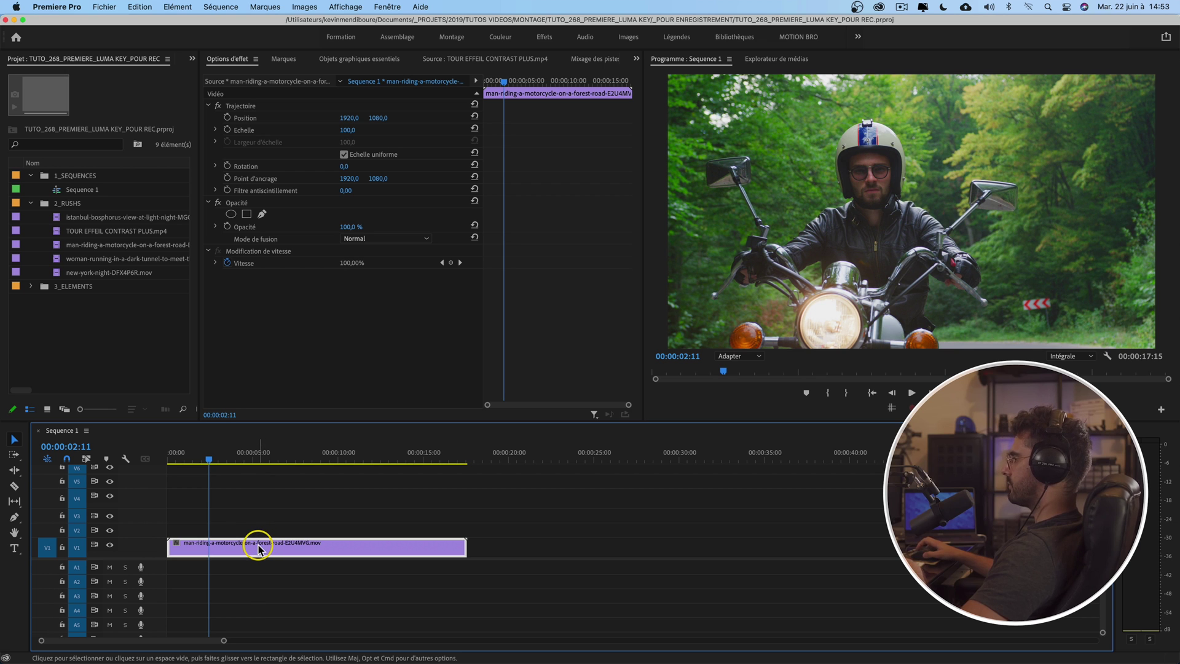
left_click_drag(259, 548, 255, 529)
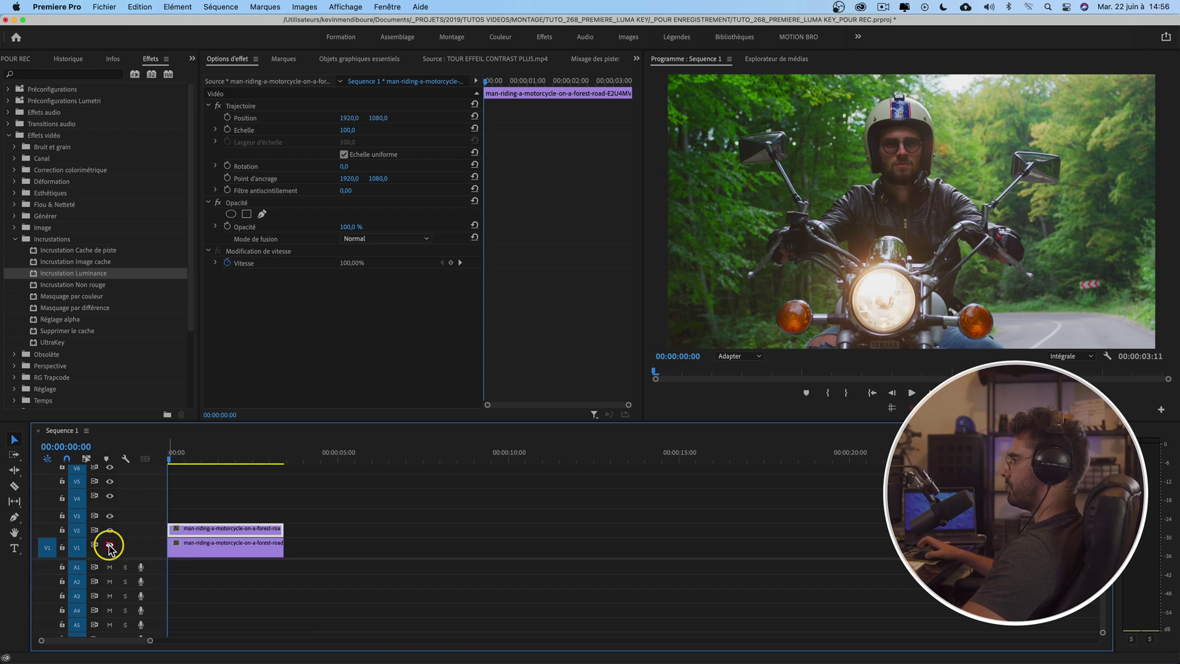
left_click(109, 546)
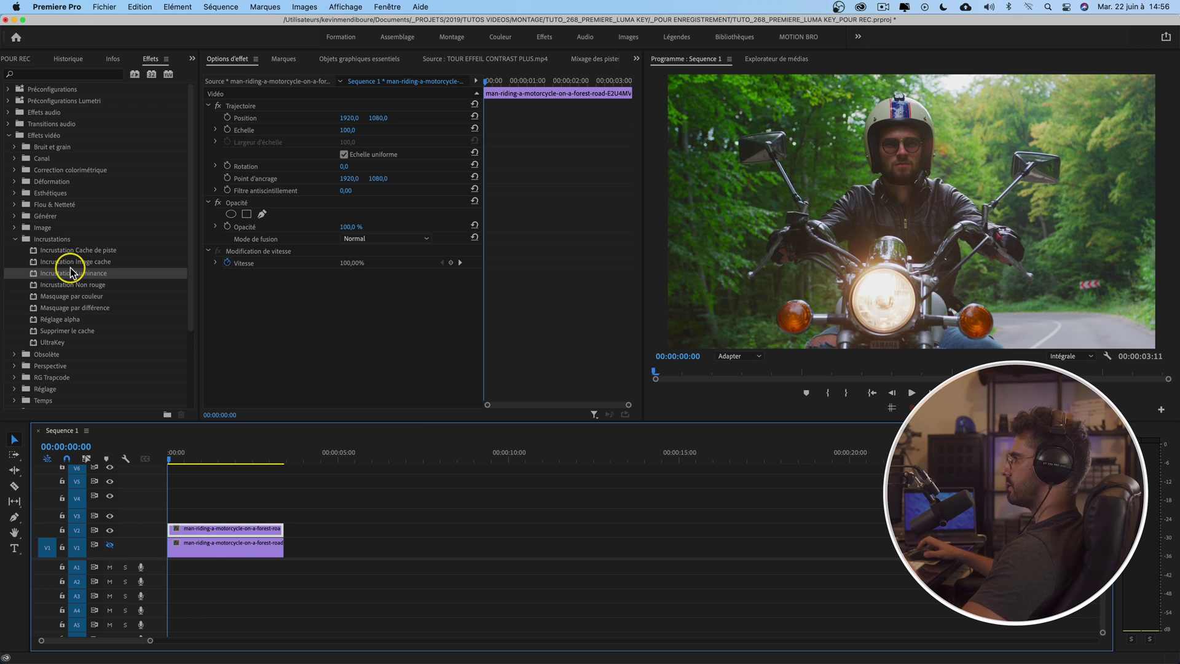
Apply the Incrustation Luminance effect to the V2 motorcycle copy with Seuil 100 % and Découpe 75 %.
left_click_drag(63, 277, 344, 353)
left_click(348, 310)
left_click_drag(343, 311, 343, 311)
left_click(361, 355)
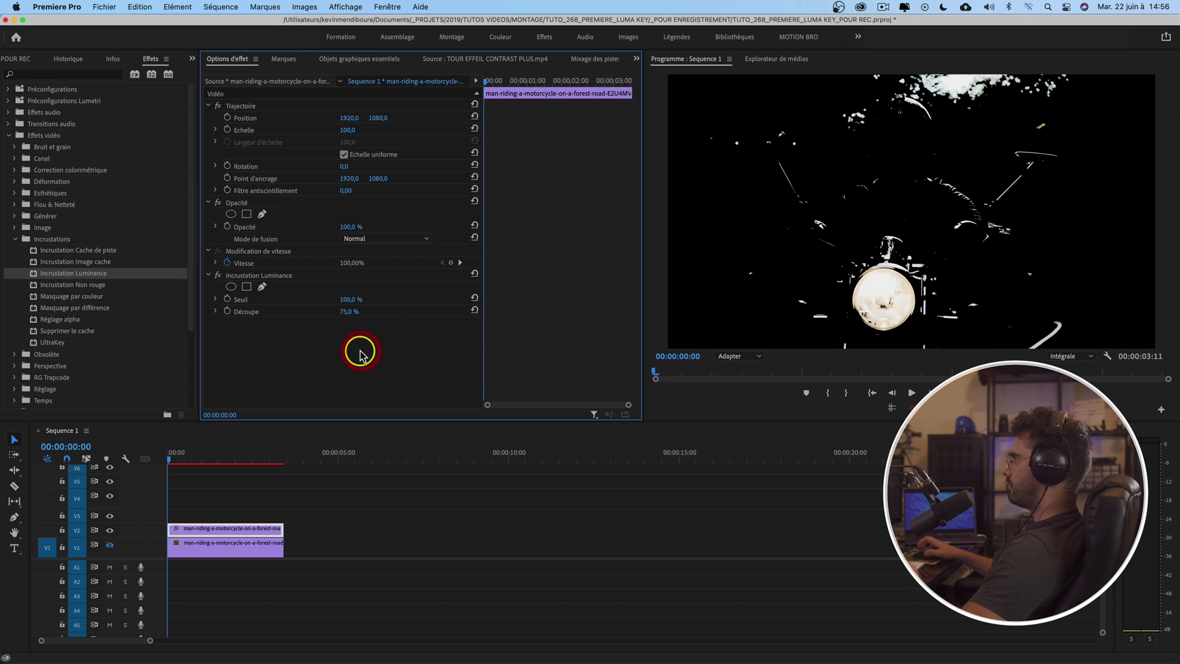
Find the Flou gaussien preset in EFFETS TUTO and apply it to the V2 motorcycle copy with Flou at 64.
left_click(52, 74)
type("gaussien")
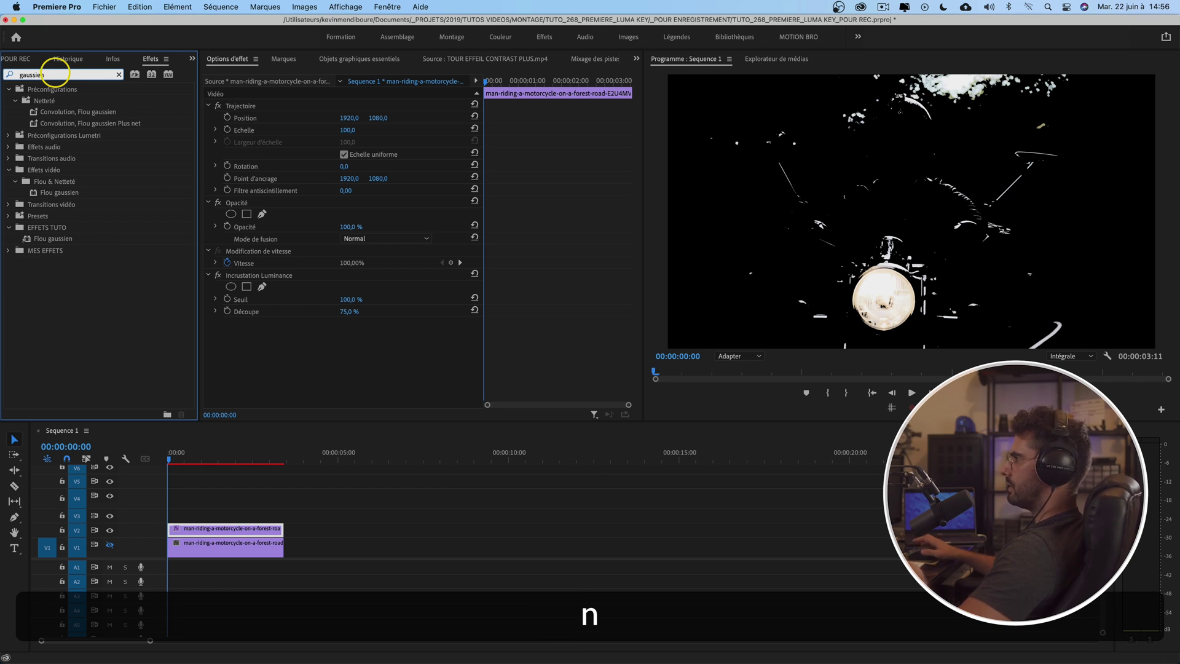
left_click(58, 239)
left_click_drag(71, 241, 338, 348)
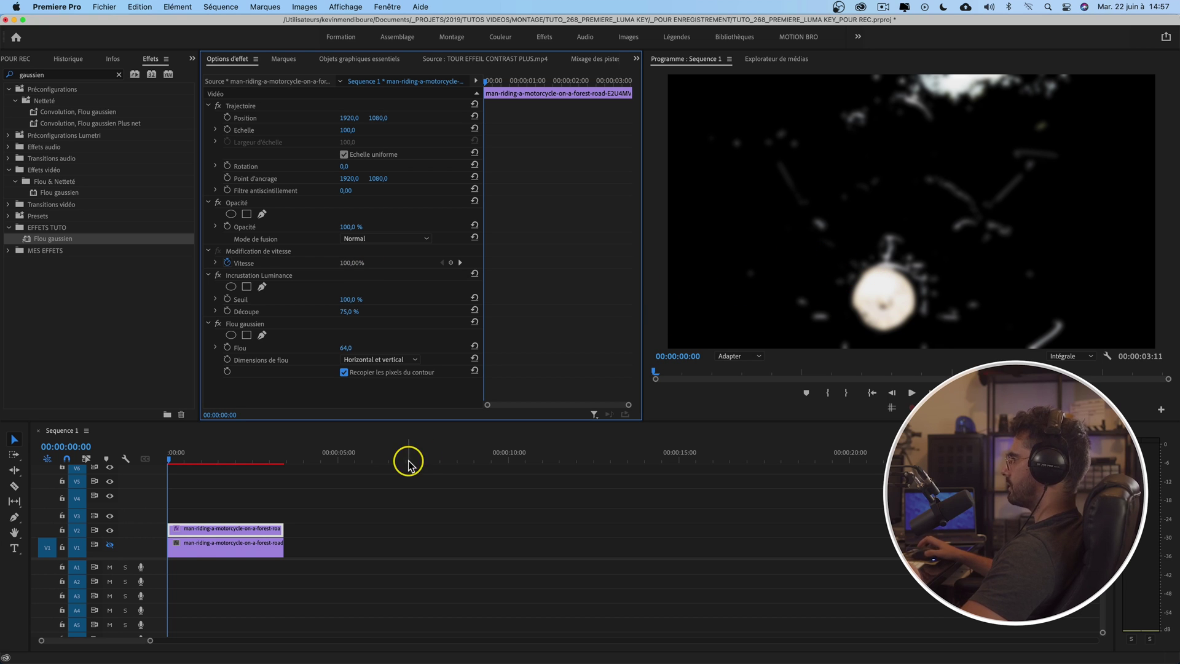
Make track V1 visible again and play the sequence to preview the headlight glow.
left_click(192, 550)
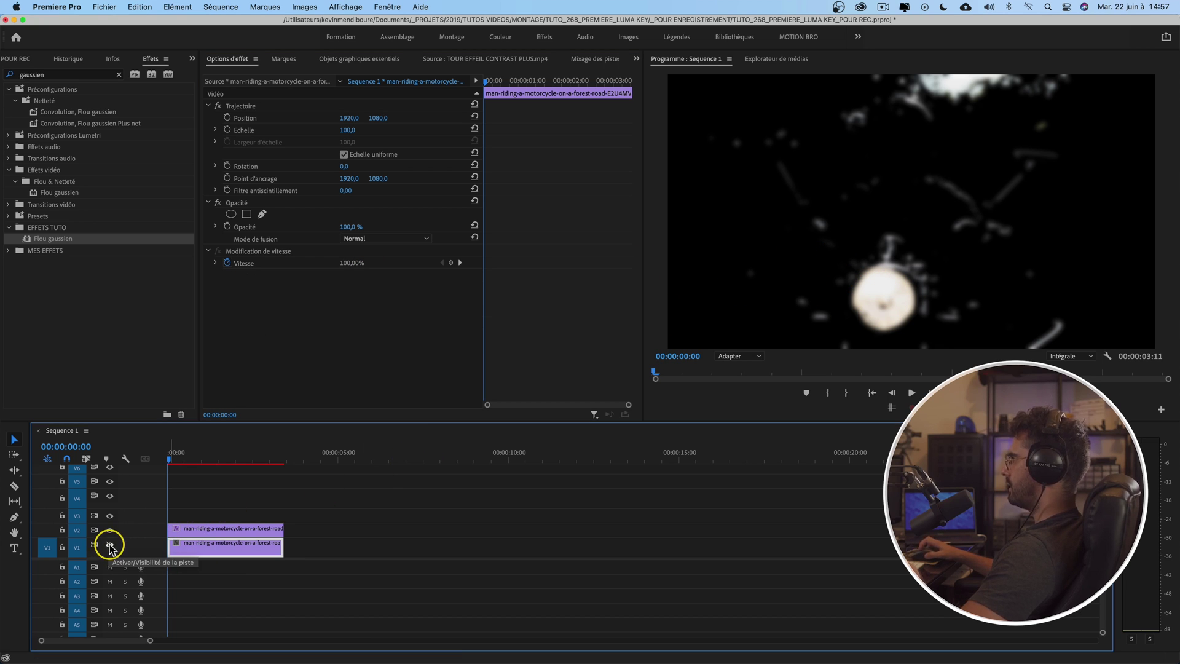
left_click(110, 545)
key("space")
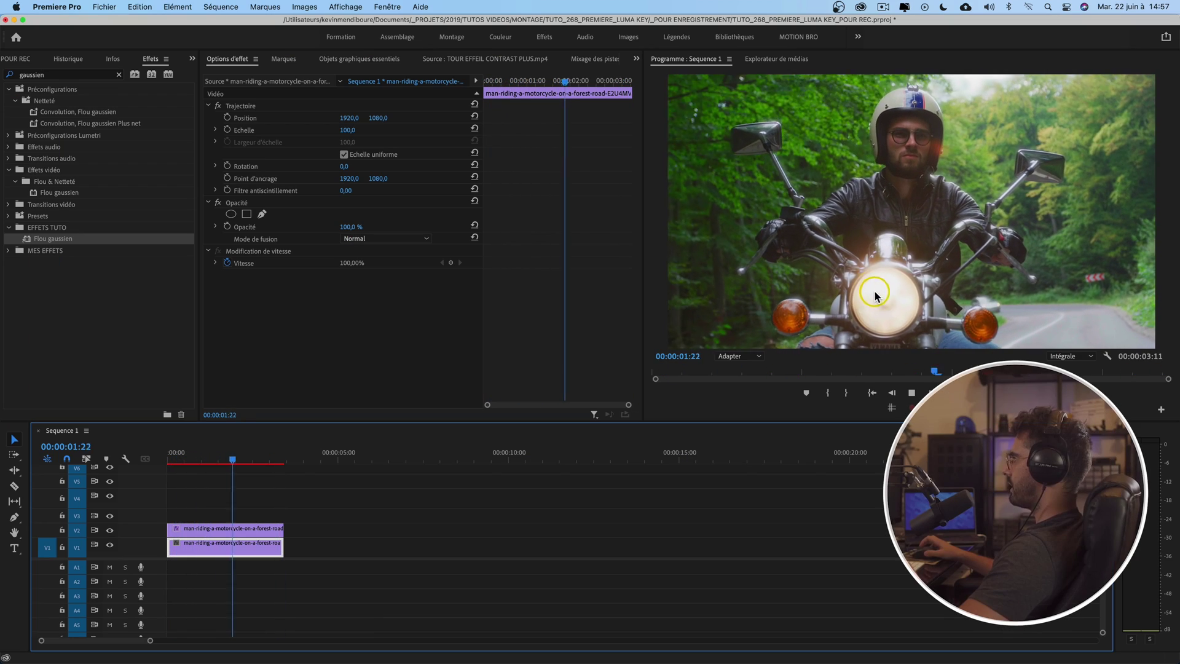
key("space")
Magnify the program preview to 200 %, inspect the glow around the headlight and the motorcycle's side, and return to Adapter.
left_click(740, 356)
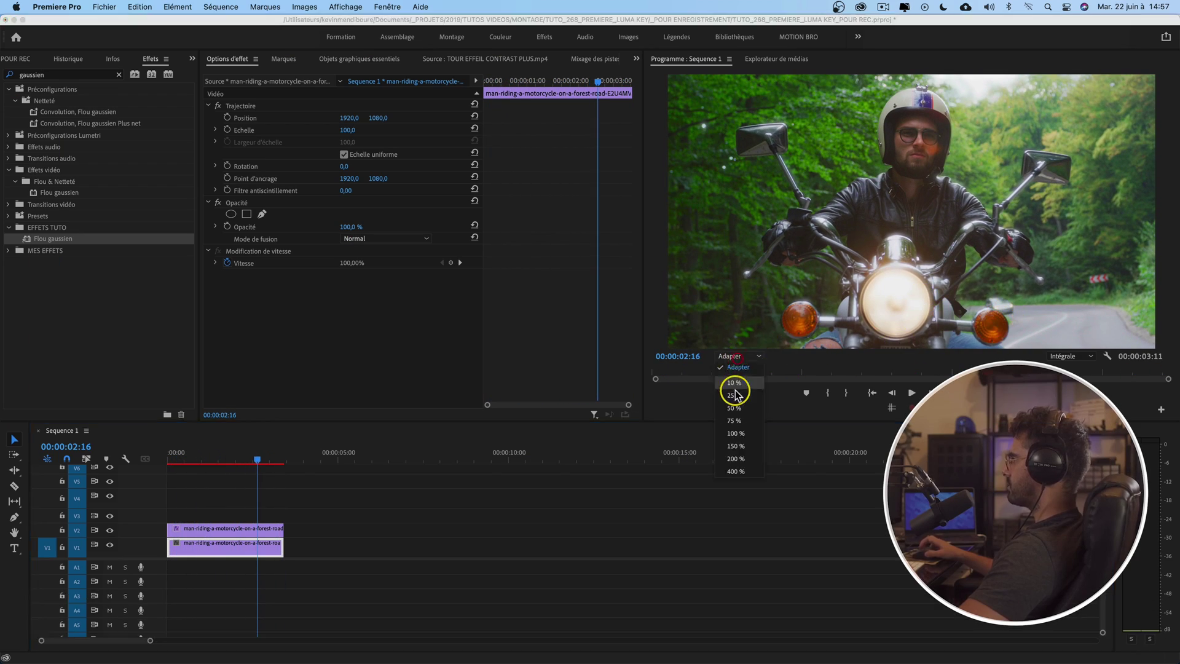
left_click(735, 455)
scroll(1167, 242, "down", 3)
left_click_drag(1167, 242, 1167, 263)
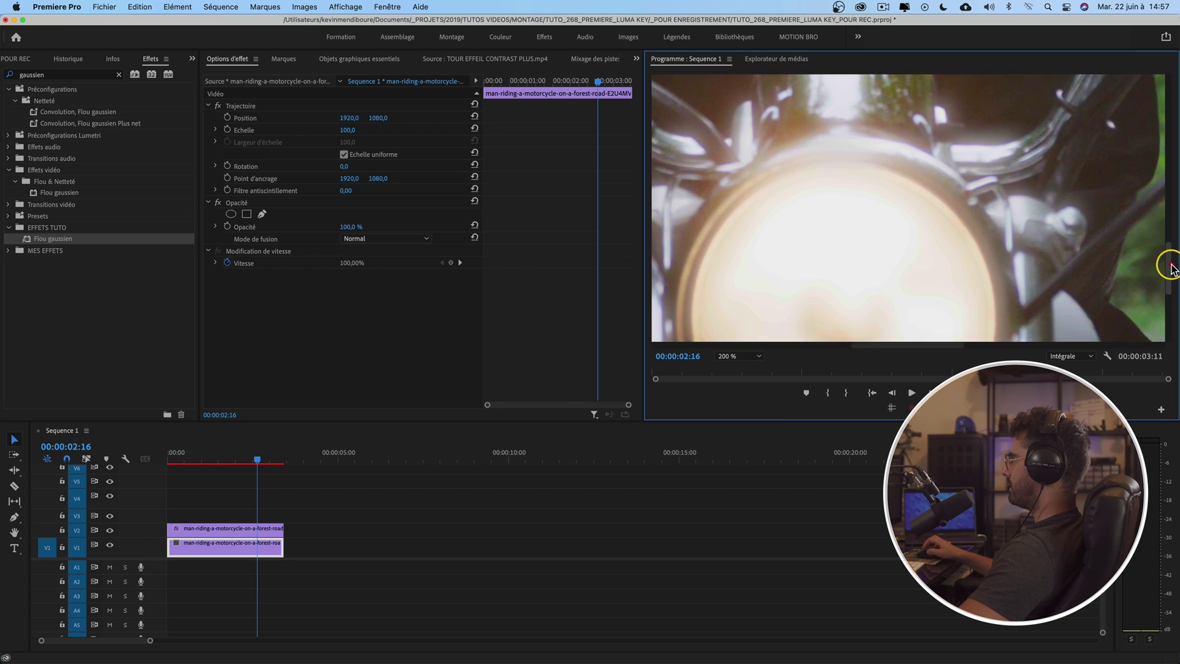
scroll(980, 343, "right", 5)
left_click_drag(996, 345, 999, 345)
mouse_move(1167, 261)
left_mouse_down()
mouse_move(1168, 271)
mouse_move(1166, 259)
left_mouse_up()
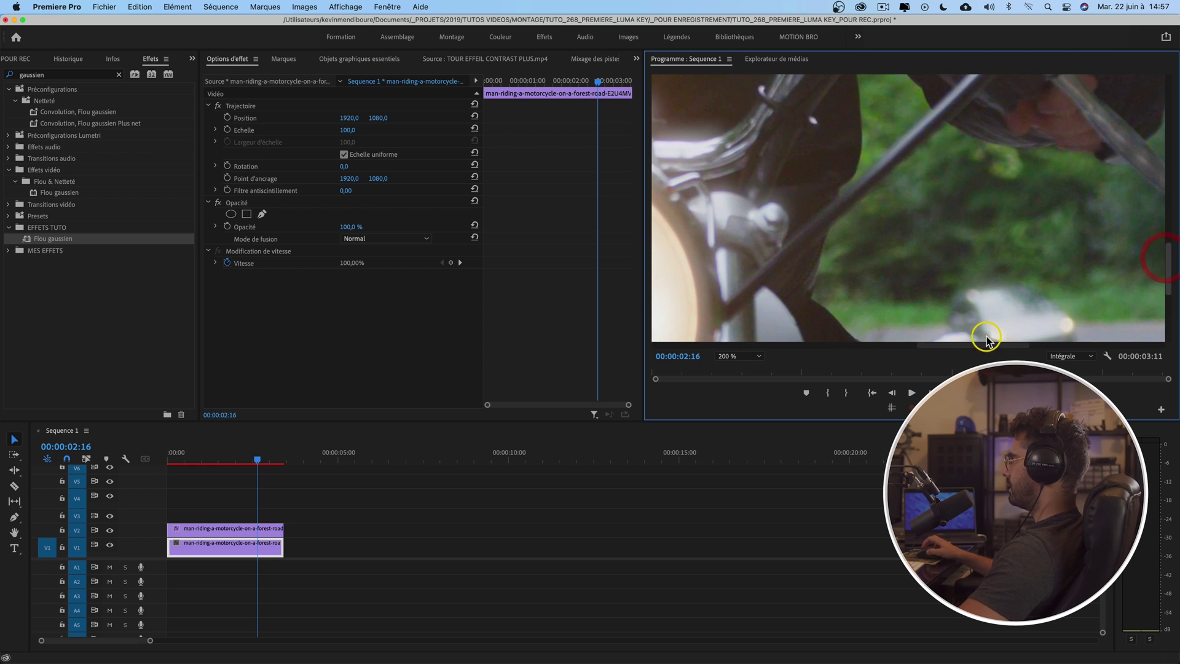
left_click_drag(986, 341, 896, 342)
left_click(740, 356)
left_click(745, 368)
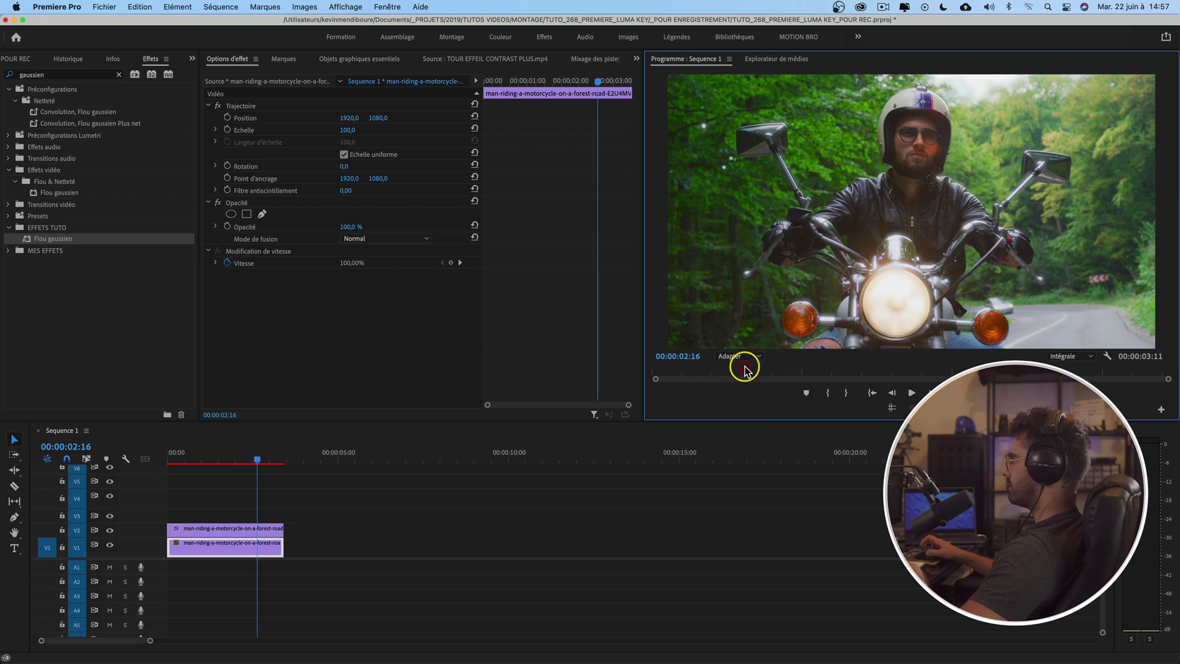
Toggle the V2 motorcycle copy off and on several times to compare the shot with and without the glow.
left_click(232, 528)
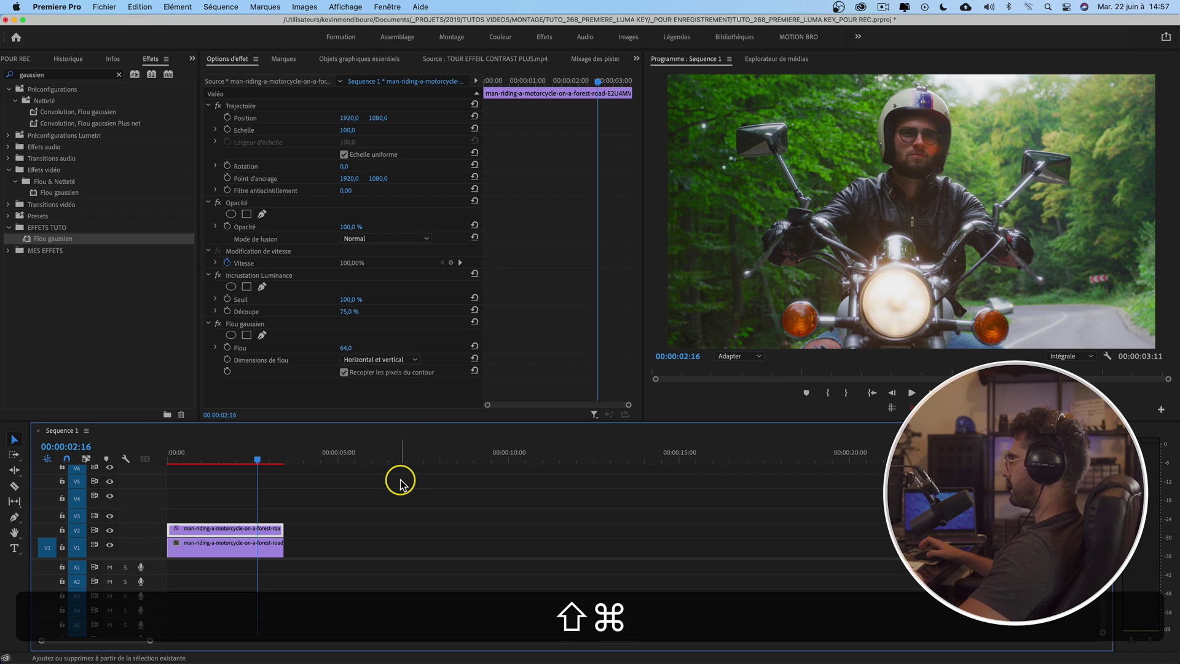
key("shift+super+e")
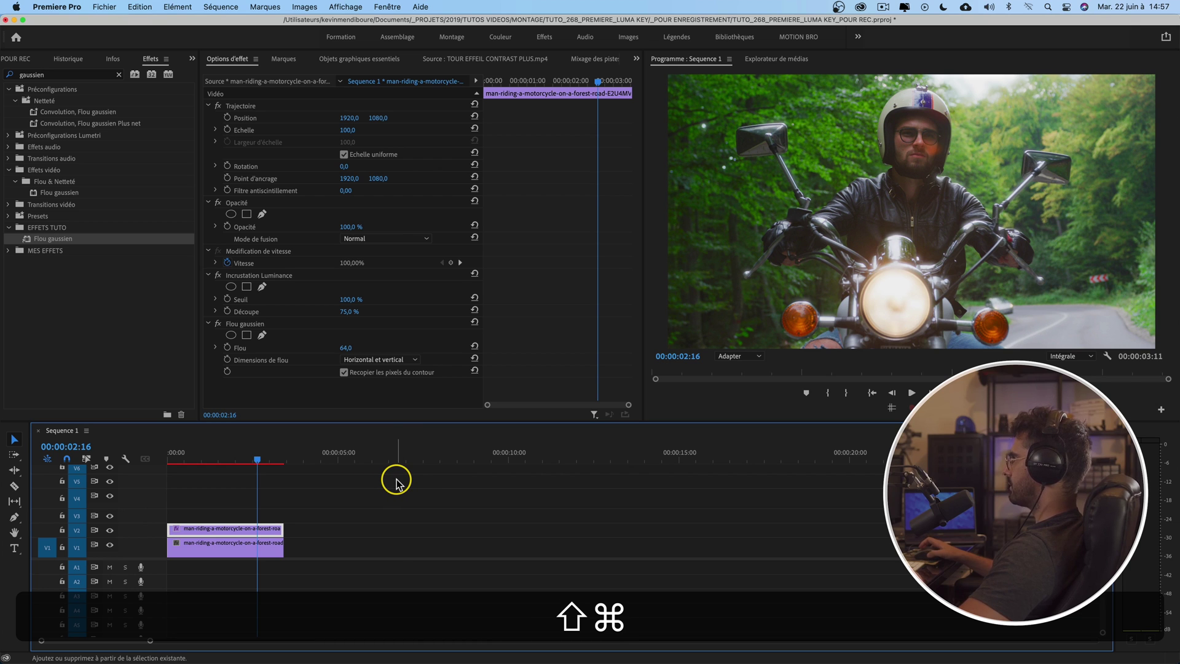
key("shift+super+e")
key("shift+super+e")
key("shift+super+e")
key("shift+super+e")
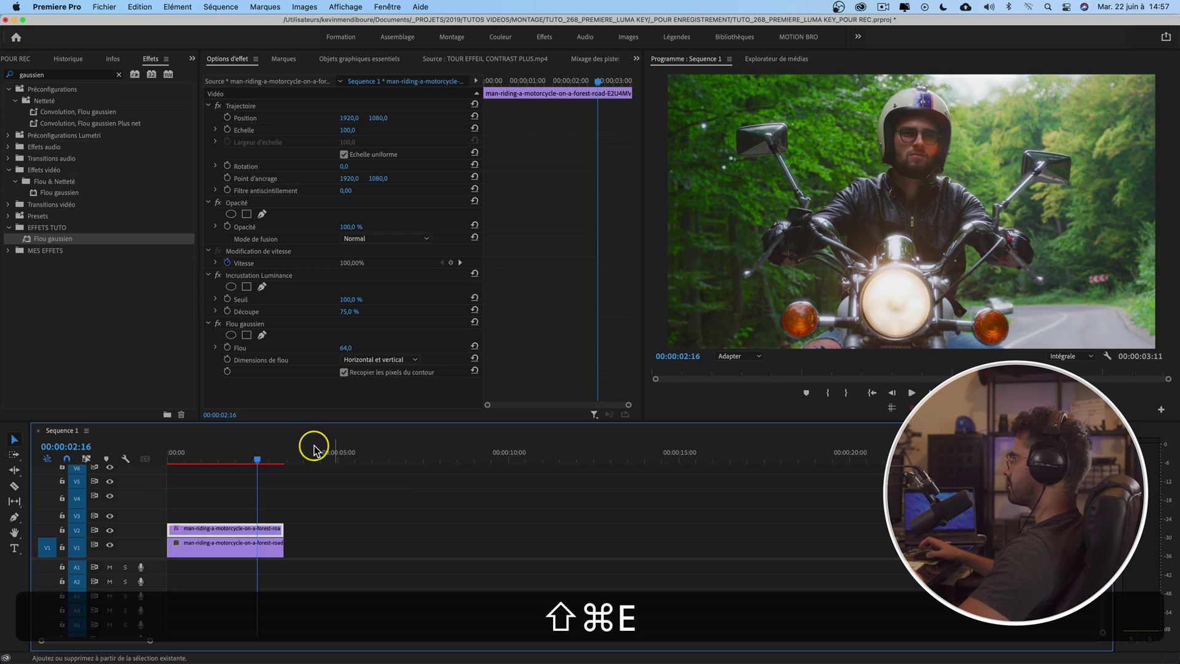
key("Home")
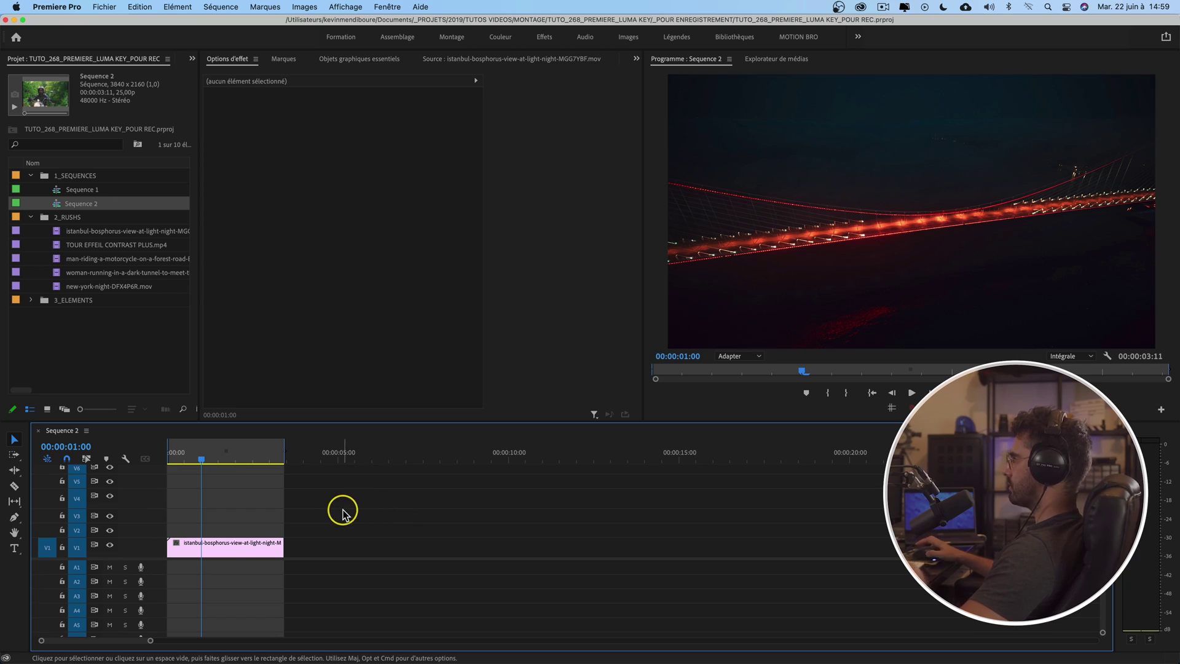
Duplicate the Istanbul bridge clip in Sequence 2 onto track V2, hide track V1 and select the copy.
left_click_drag(232, 547, 225, 528)
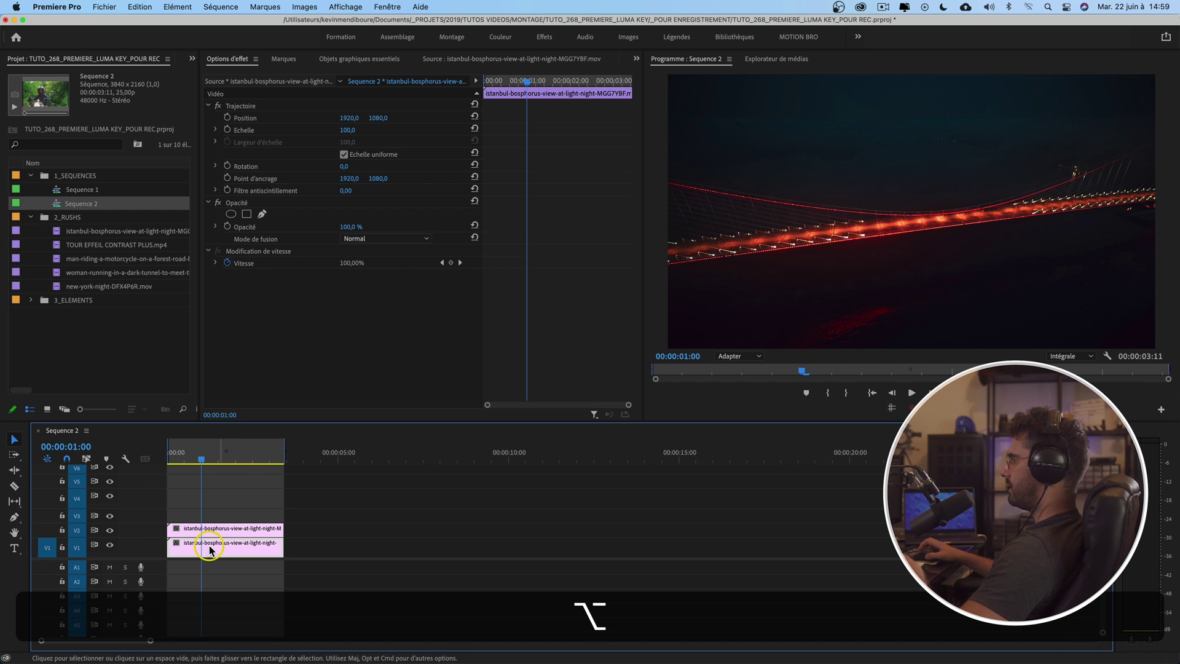
left_click(110, 545)
left_click(230, 530)
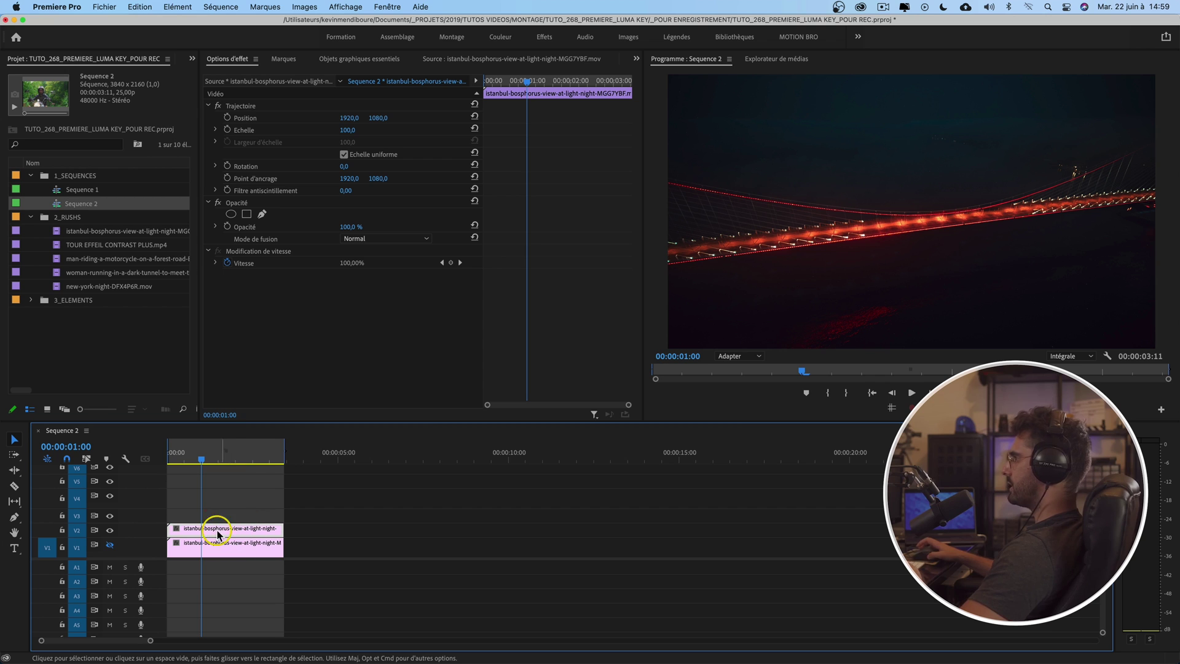
Apply the Incrustation Luminance effect to the V2 bridge copy with Seuil 100 % and Découpe 11 %.
left_click(191, 59)
left_click(214, 104)
left_click(55, 75)
type("luminan")
left_click_drag(87, 158, 211, 528)
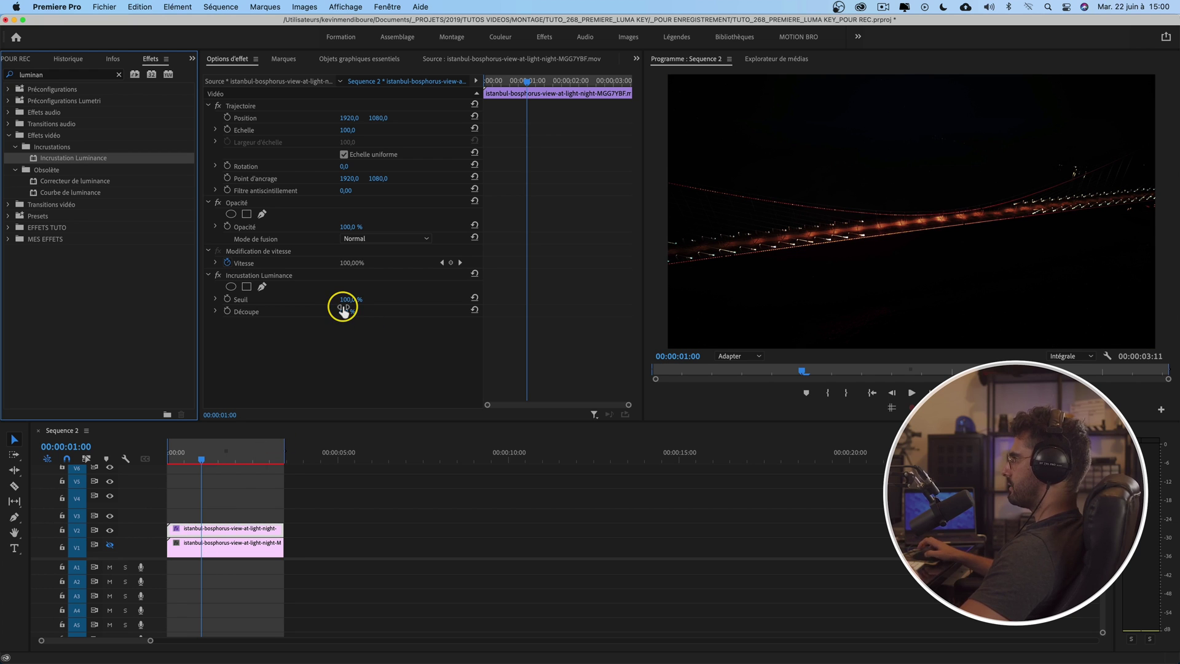
left_click_drag(346, 311, 345, 312)
left_click_drag(350, 299, 350, 299)
left_click_drag(350, 309, 346, 312)
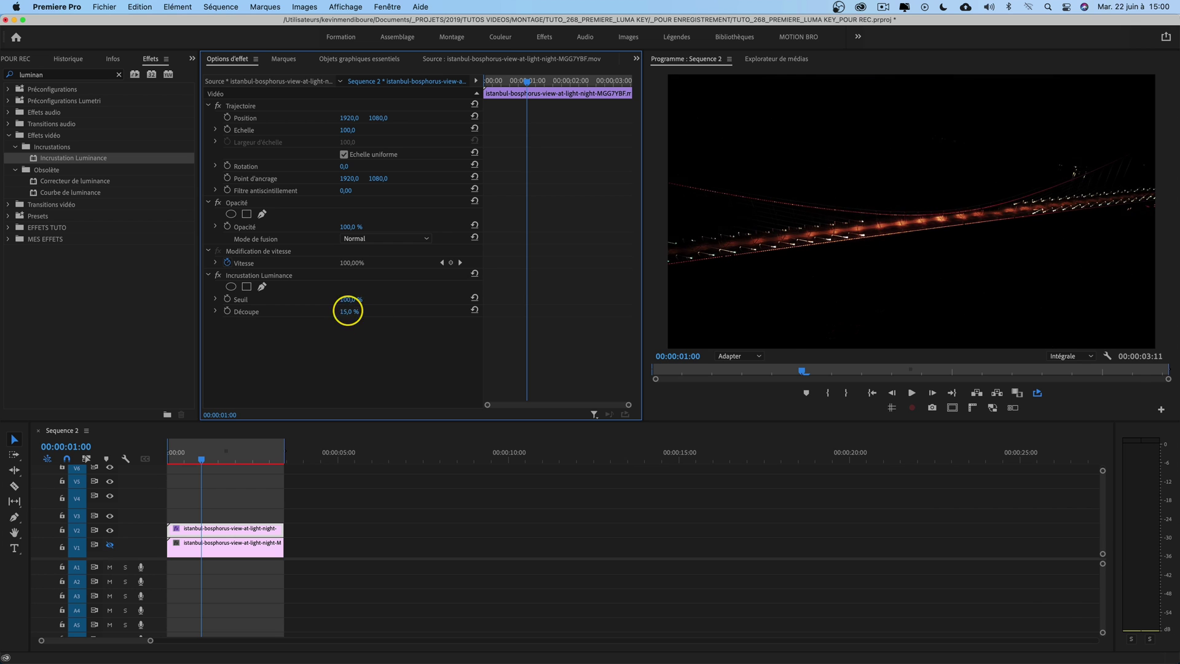
Add the Flou directionnel effect to the V2 bridge copy with an angle of 35° and a distance of 41.
left_click(119, 75)
left_click(73, 74)
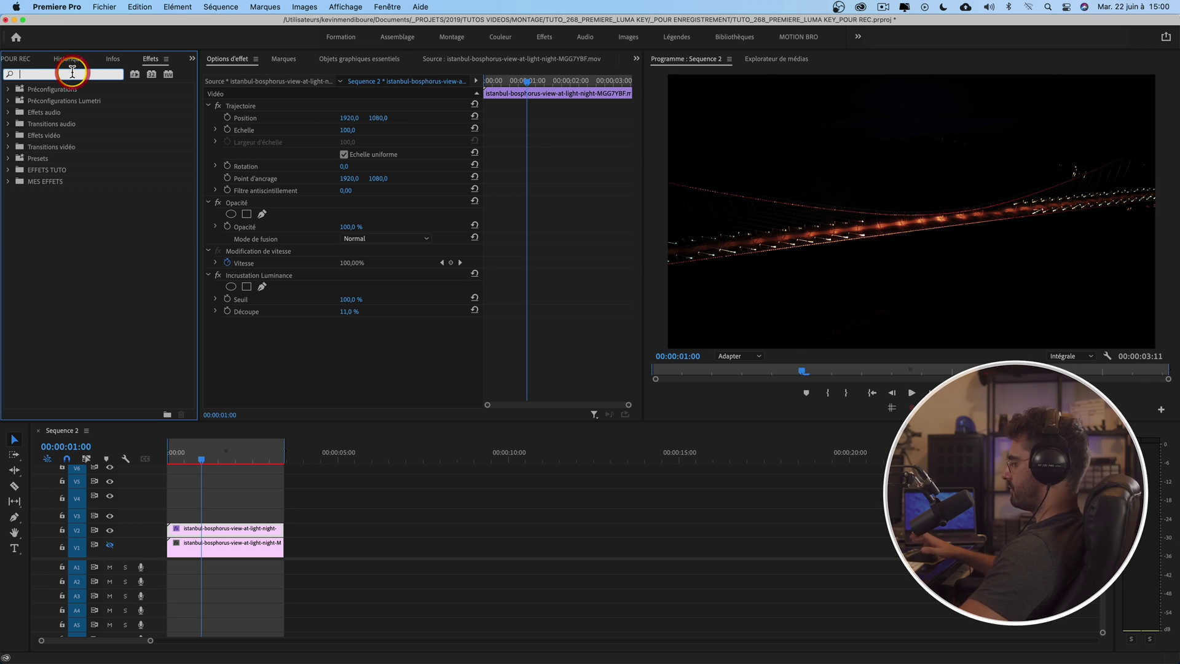
type("flou")
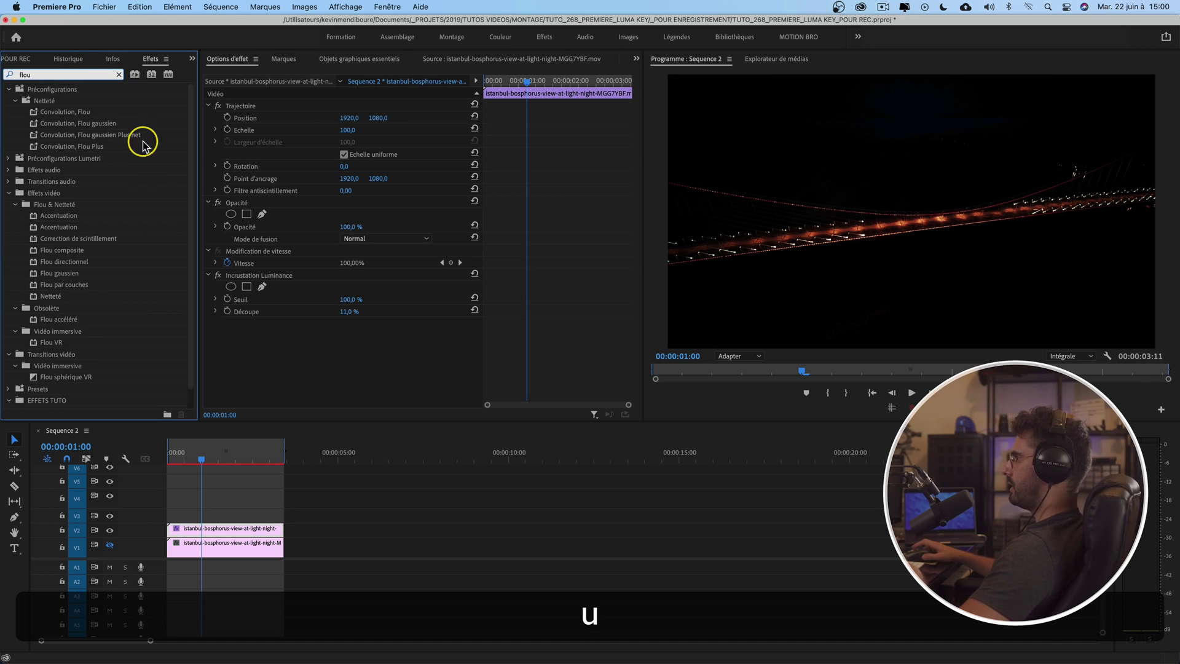
left_click(66, 264)
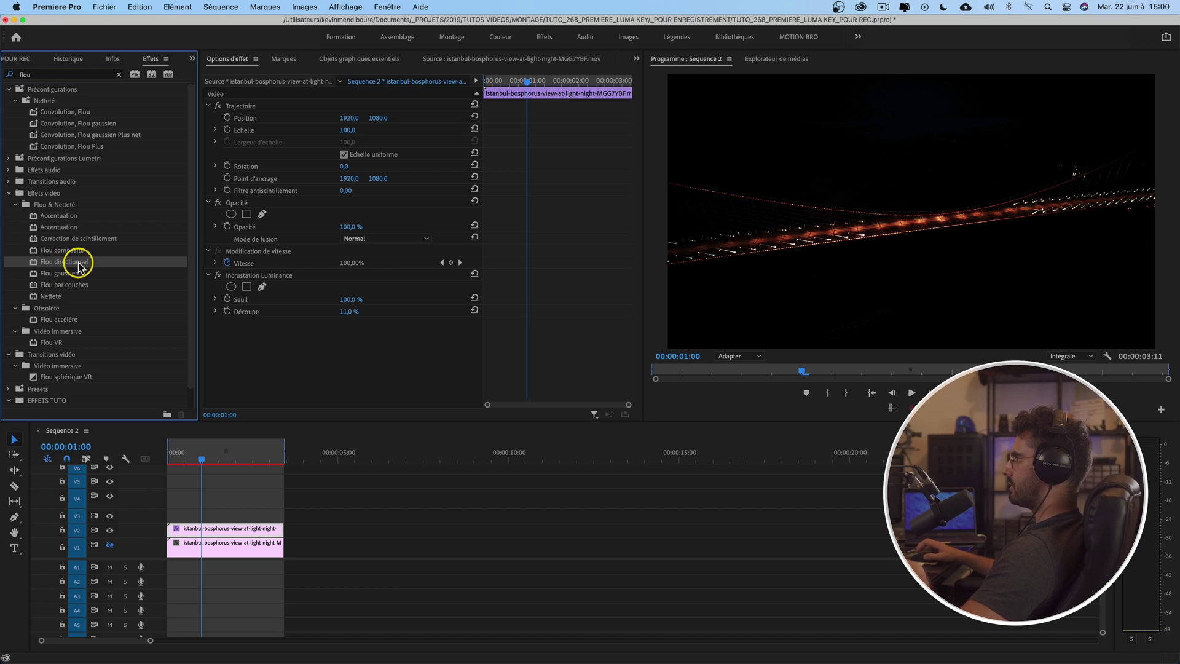
left_click_drag(57, 264, 342, 364)
key("super+z")
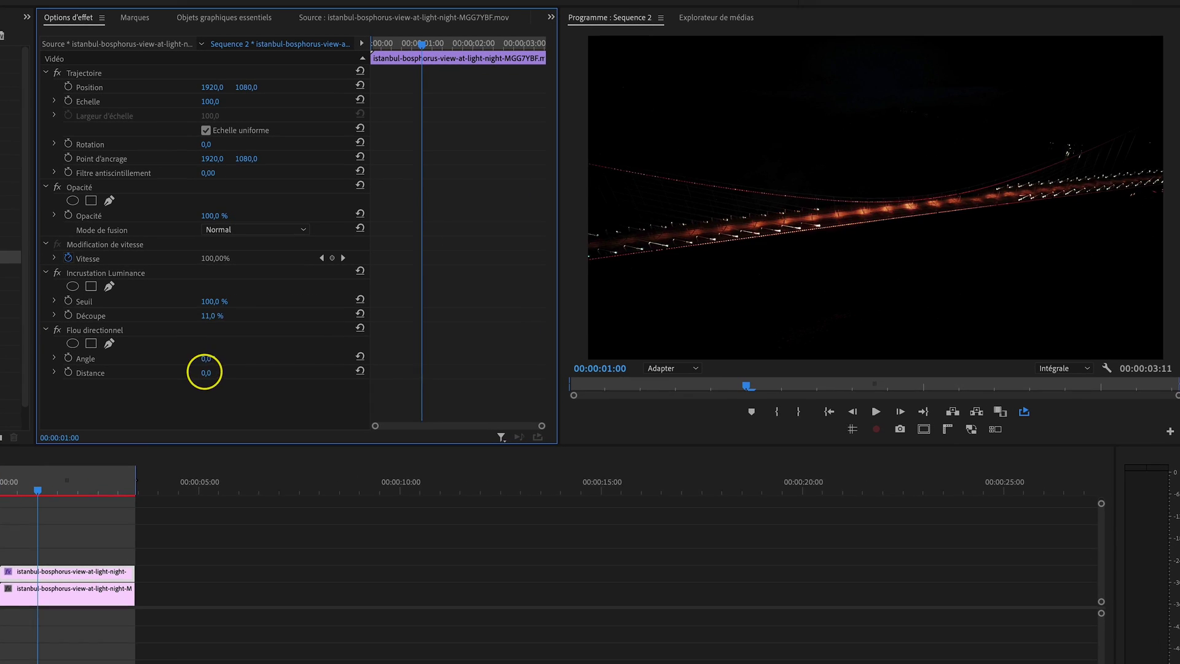
left_click_drag(204, 371, 206, 366)
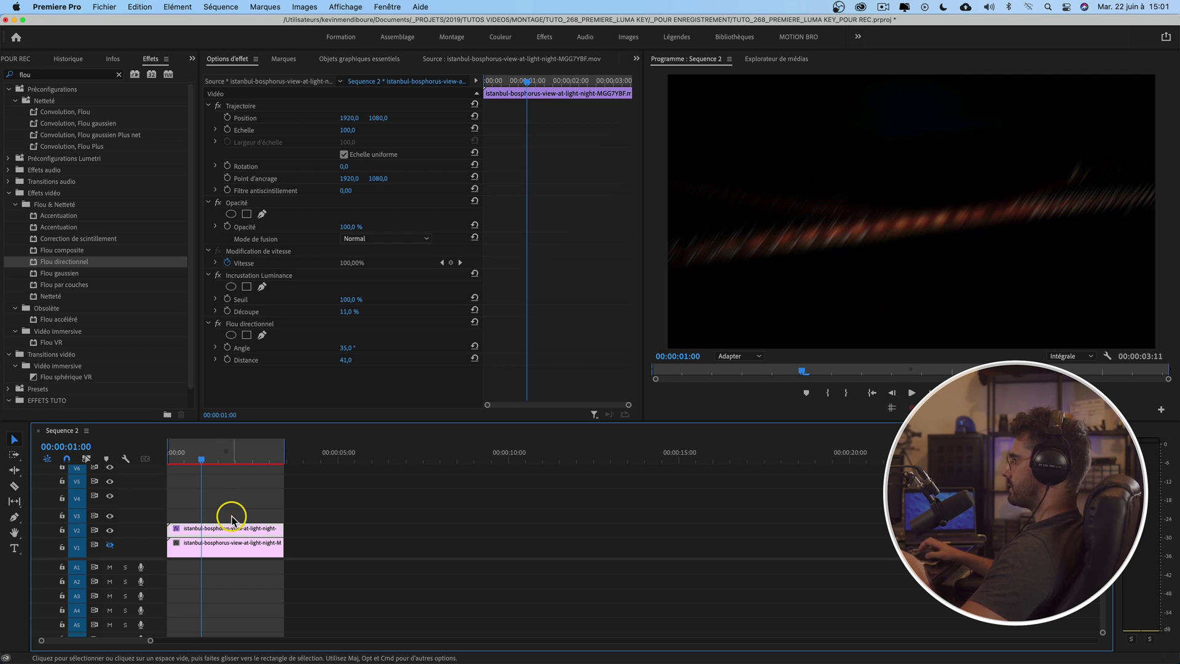
Duplicate the blurred bridge clip from V2 onto V3 and set the copy's Flou directionnel angle to -65°.
mouse_move(229, 529)
left_mouse_down()
mouse_move(264, 500)
mouse_move(216, 518)
left_mouse_up()
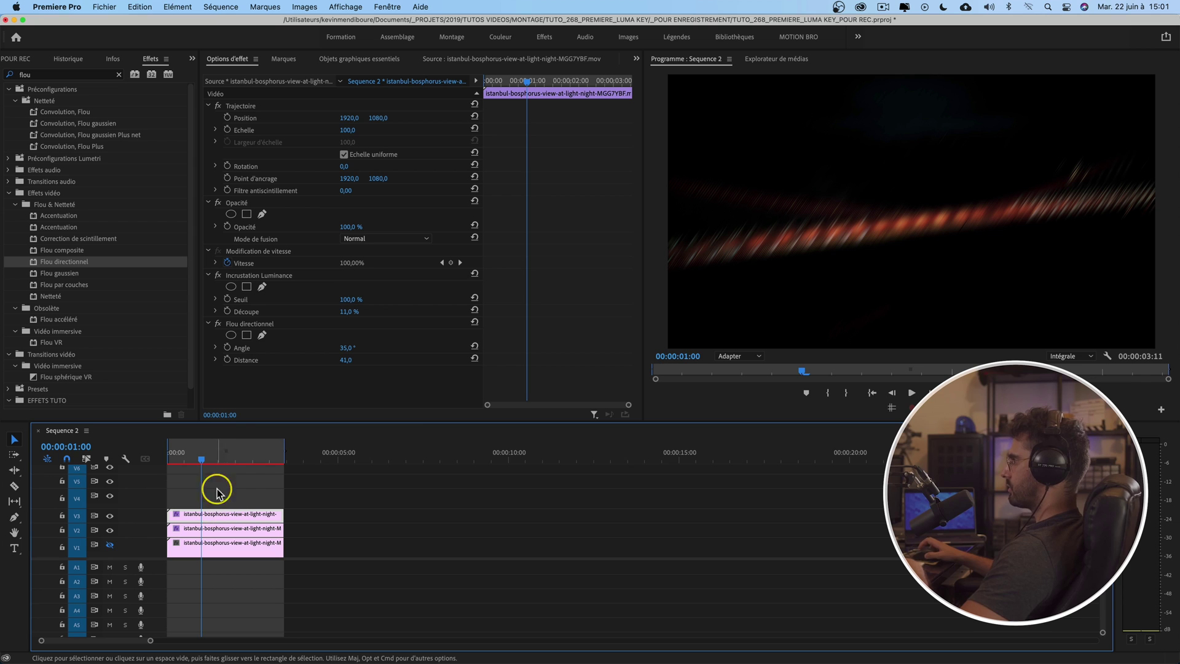
left_click_drag(348, 349, 352, 349)
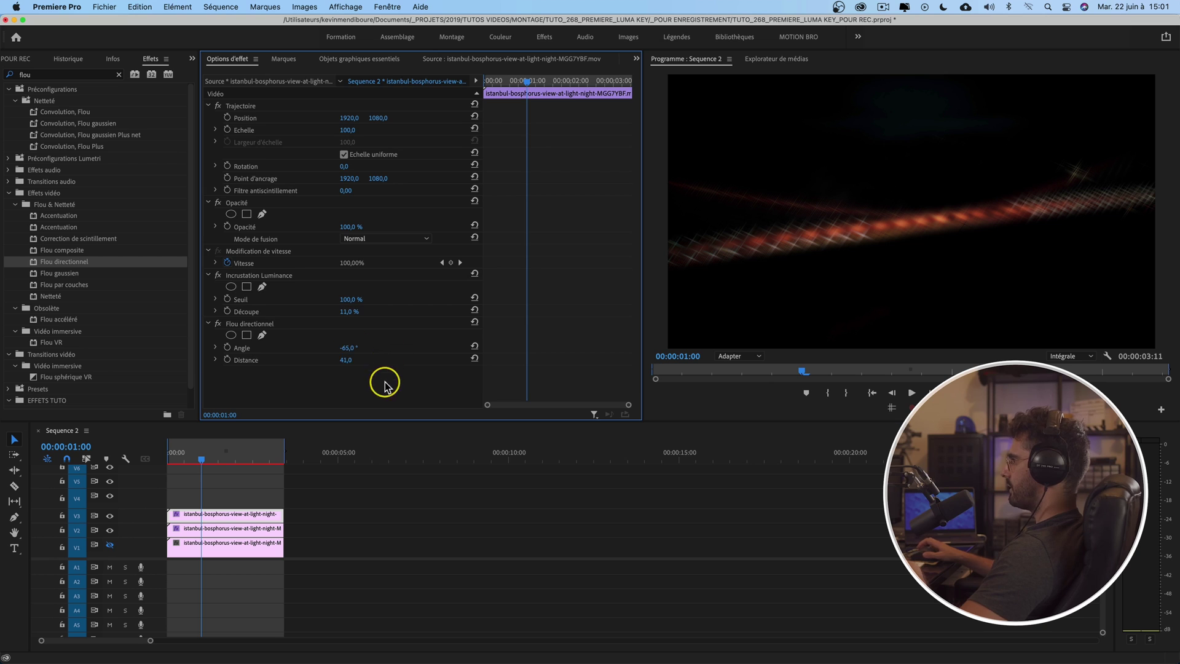
Make track V1 visible again and play the sequence to preview the star-shaped light streaks.
left_click(109, 544)
left_click(110, 545)
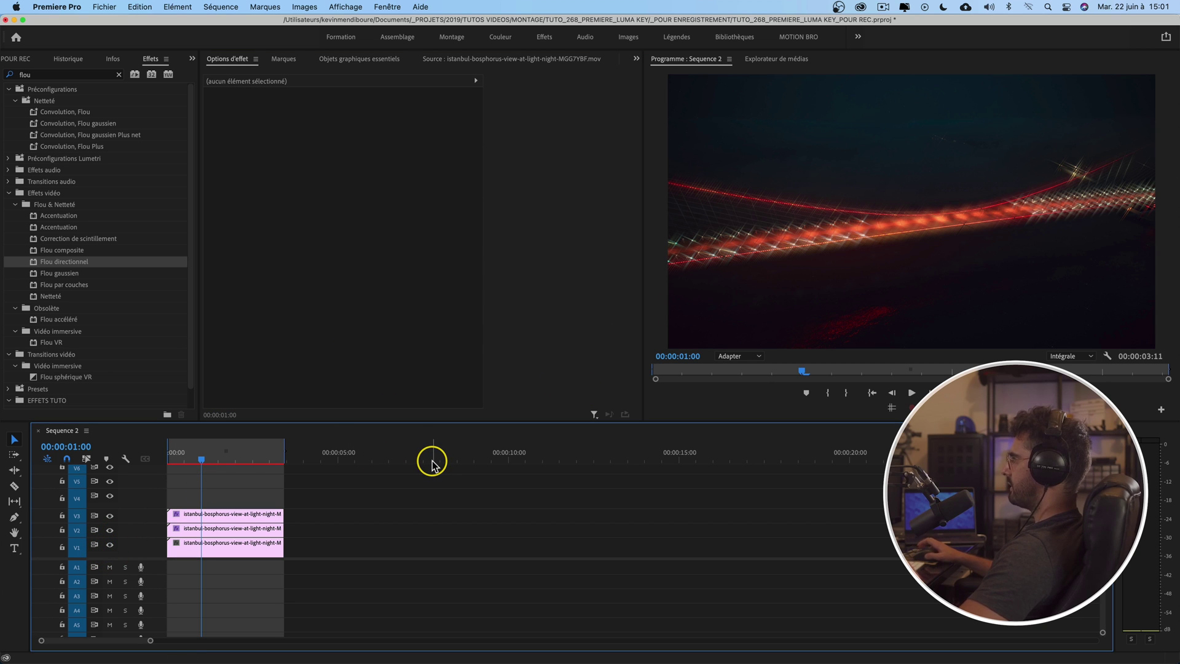
key("space")
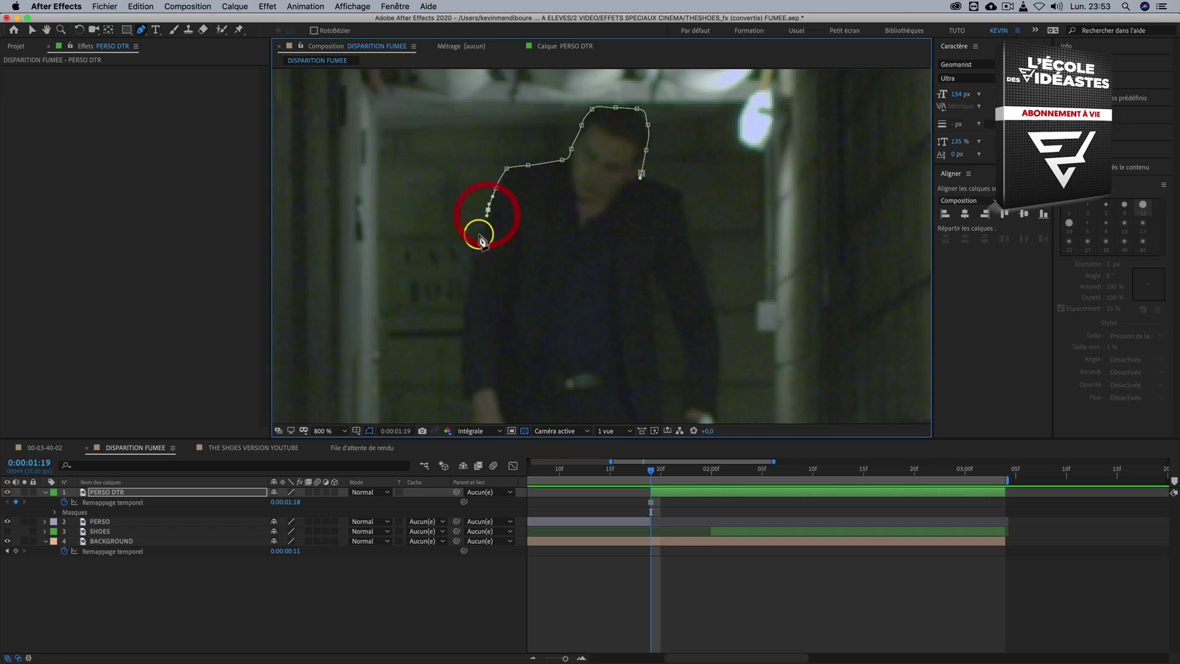
scroll(474, 224, "up", 5)
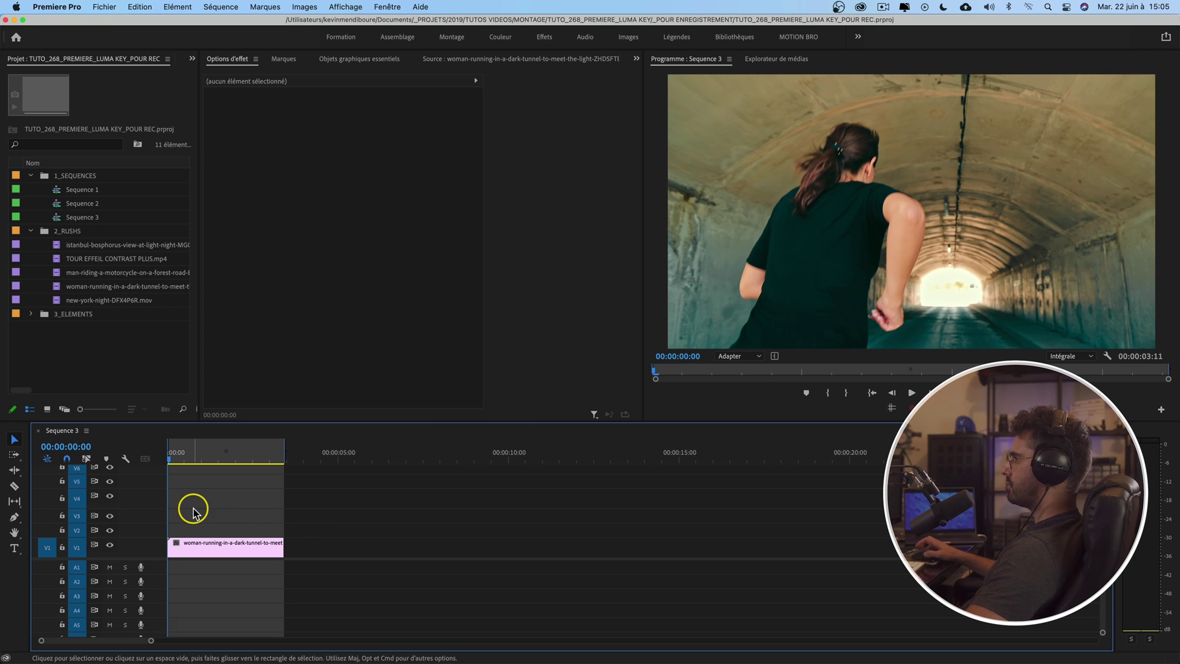
Duplicate the running-woman tunnel clip in Sequence 3 onto track V2 and hide track V1.
left_click(227, 546)
left_click_drag(209, 549, 187, 533)
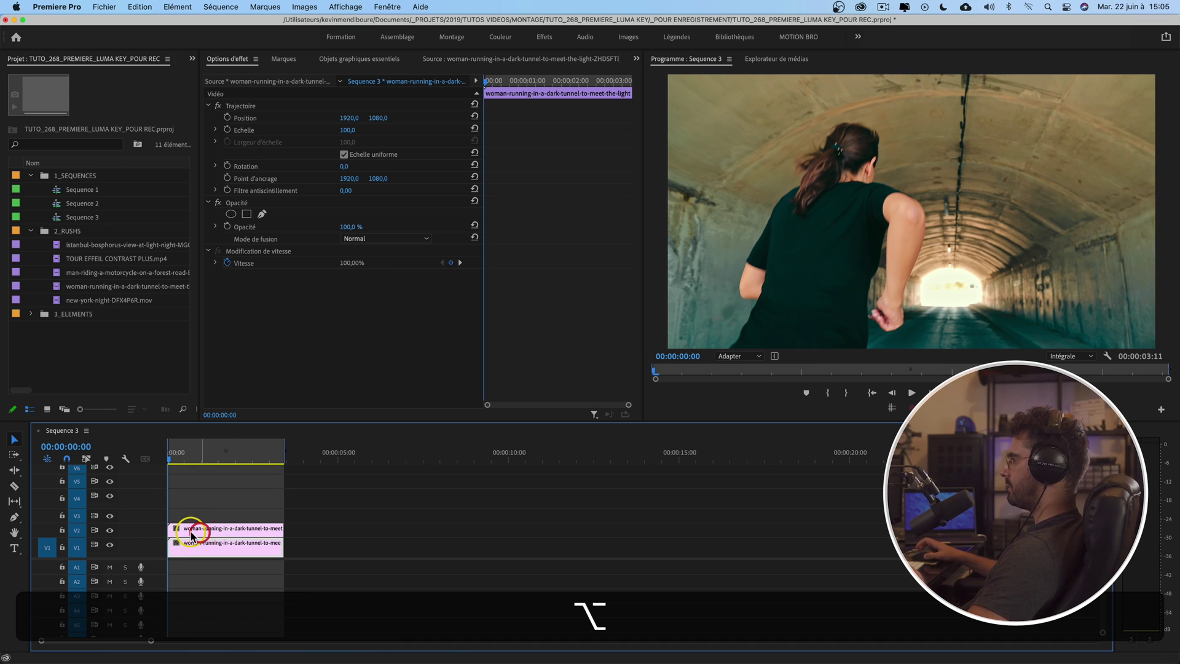
left_click(108, 546)
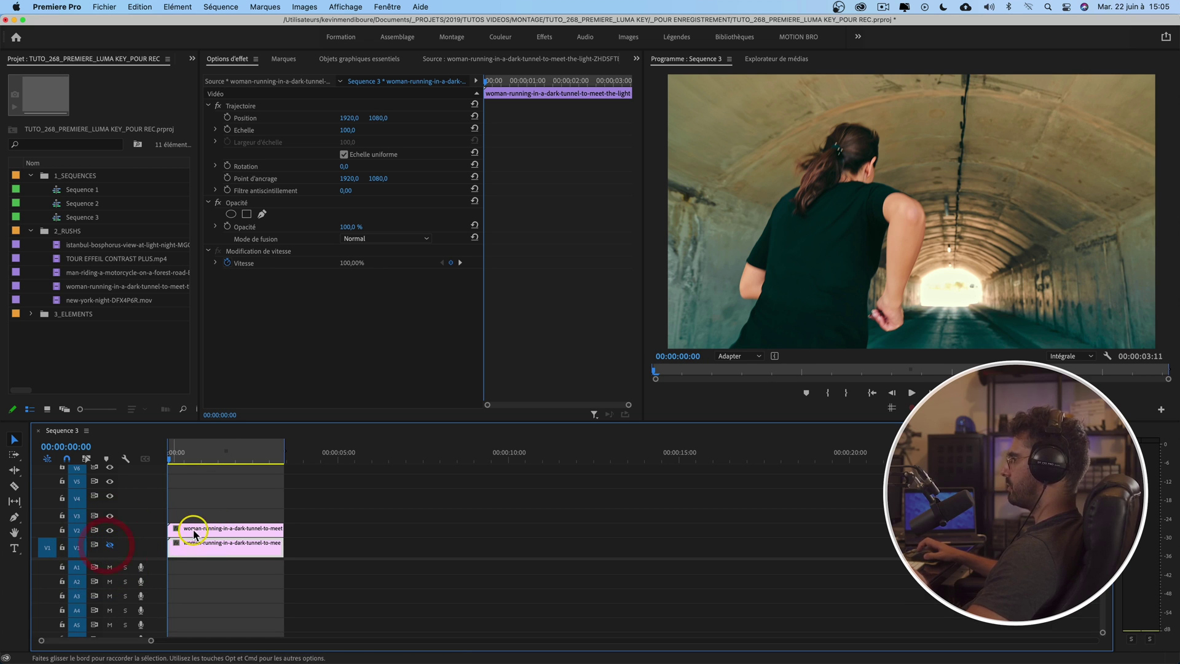
Apply the Incrustation Luminance effect to the V2 running-woman copy with Seuil 100 % and Découpe 56 %.
left_click(192, 58)
left_click(202, 109)
left_click(47, 75)
type("lumi")
left_click_drag(161, 325, 190, 528)
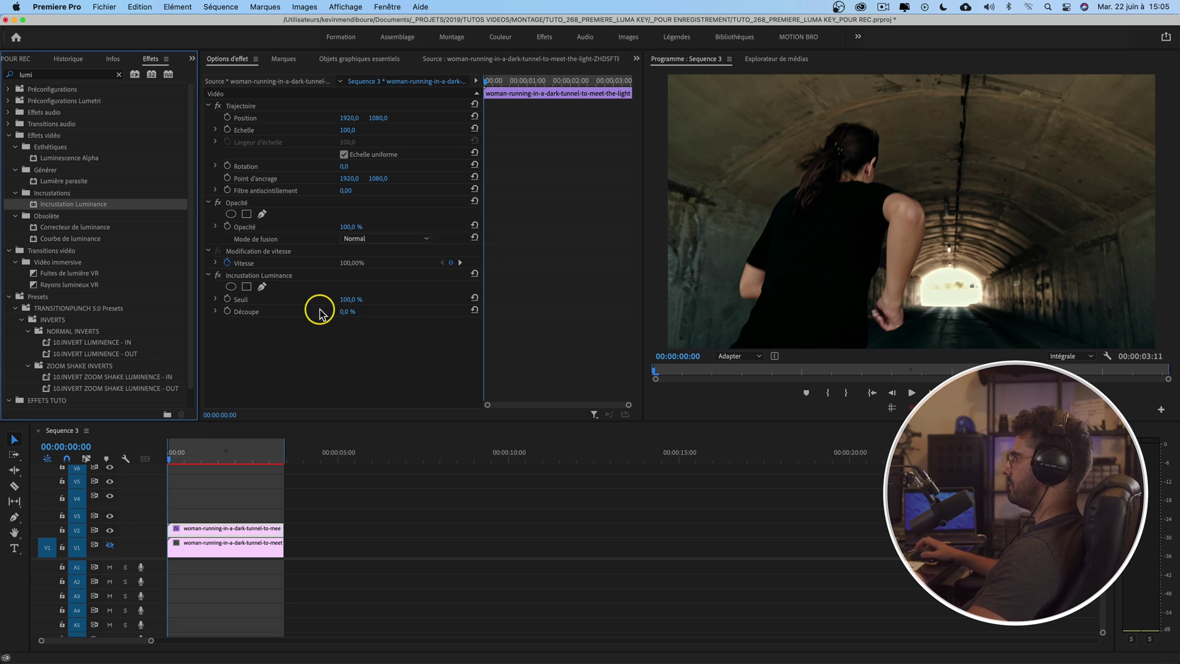
mouse_move(343, 301)
left_mouse_down()
mouse_move(323, 301)
mouse_move(369, 311)
mouse_move(342, 312)
left_mouse_up()
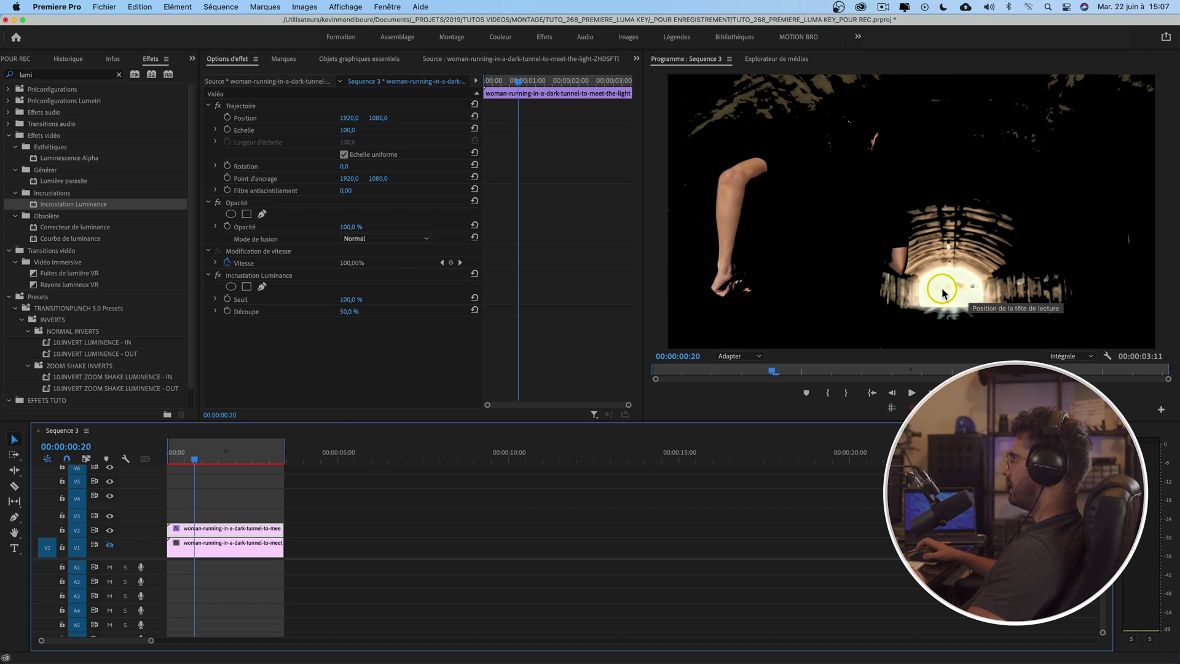
left_click_drag(345, 311, 346, 313)
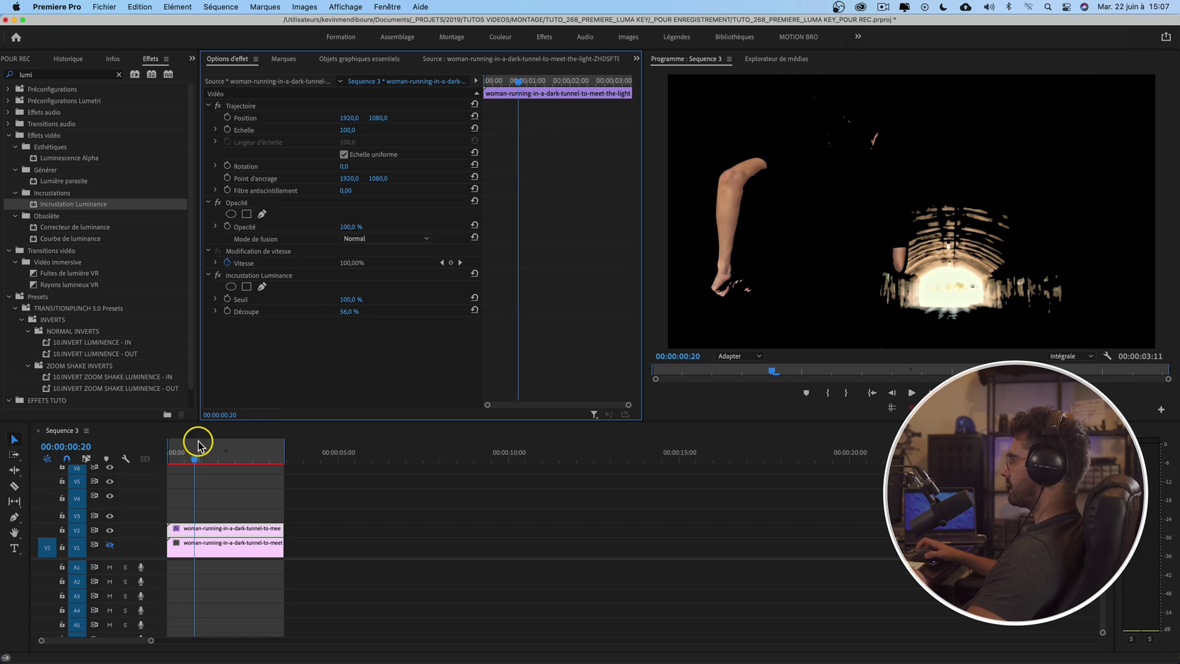
Draw an elliptical opacity mask around the bright tunnel exit on the V2 clip at the start of the sequence.
left_click_drag(195, 458, 112, 459)
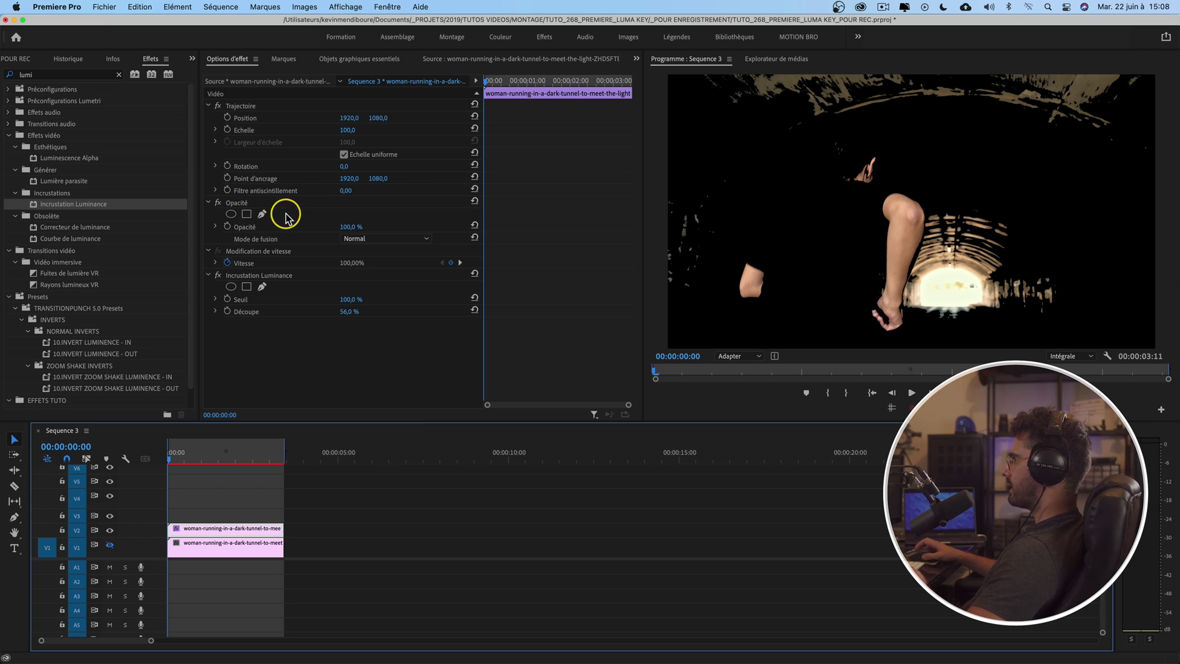
left_click(231, 215)
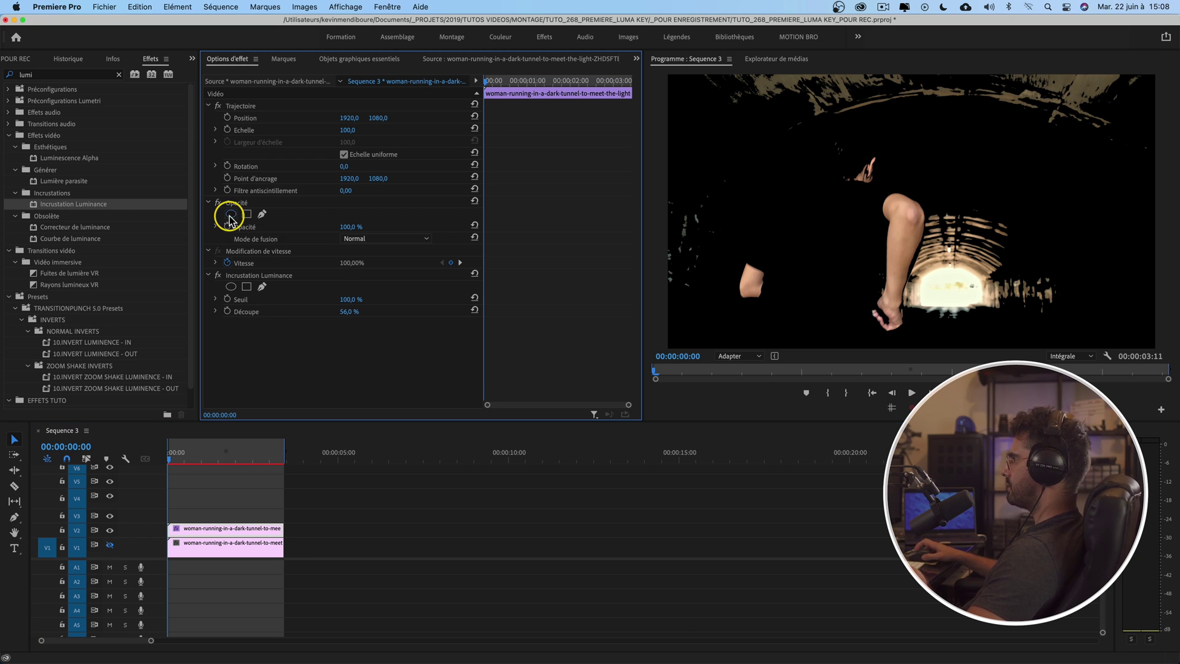
left_click_drag(901, 243, 948, 284)
left_click_drag(961, 346, 1003, 288)
left_click_drag(955, 249, 954, 260)
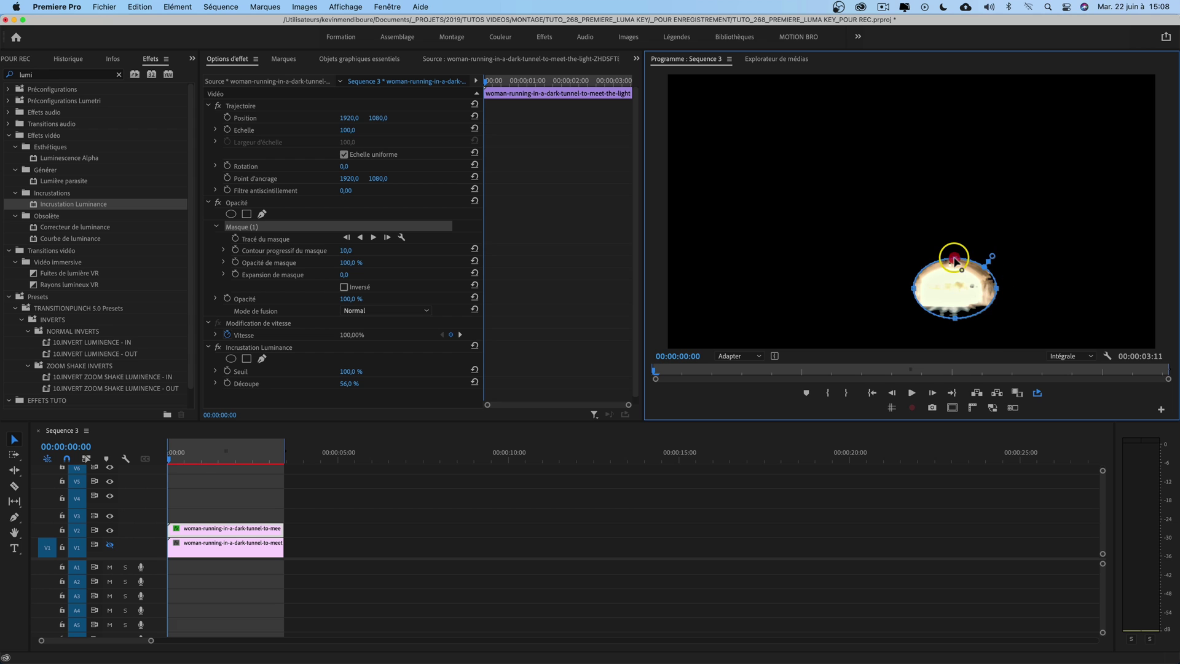
Track the tunnel-exit mask forward through the whole clip and scrub back over the sequence to check it.
left_click(375, 238)
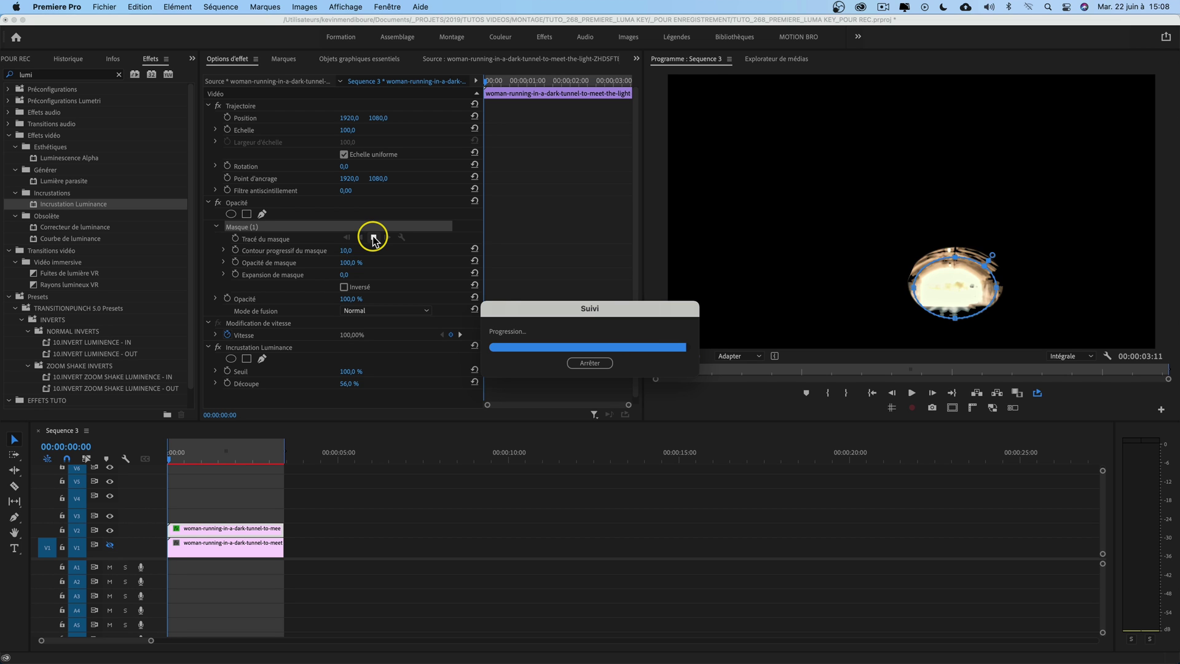
left_click_drag(270, 455, 86, 438)
left_click_drag(168, 433, 118, 422)
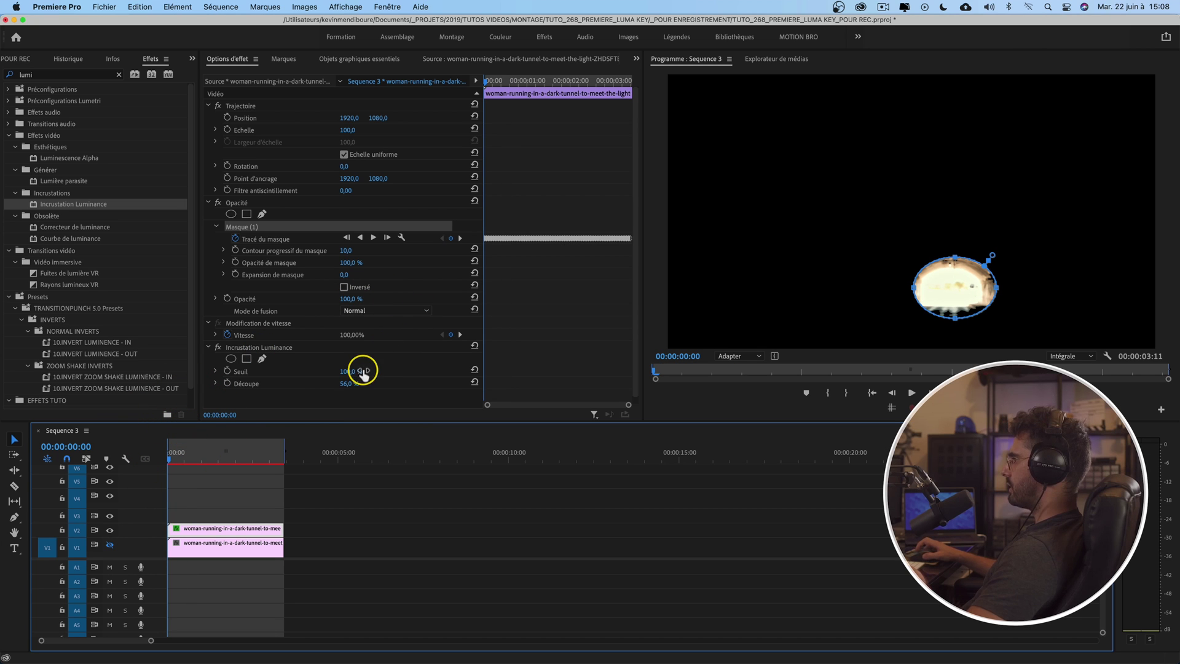
Set the V2 clip's Incrustation Luminance Découpe to 70 %, judging it at 00:00:01:05.
left_click_drag(184, 453, 209, 458)
left_click(347, 386)
mouse_move(347, 386)
left_mouse_down()
mouse_move(382, 386)
mouse_move(346, 384)
left_mouse_up()
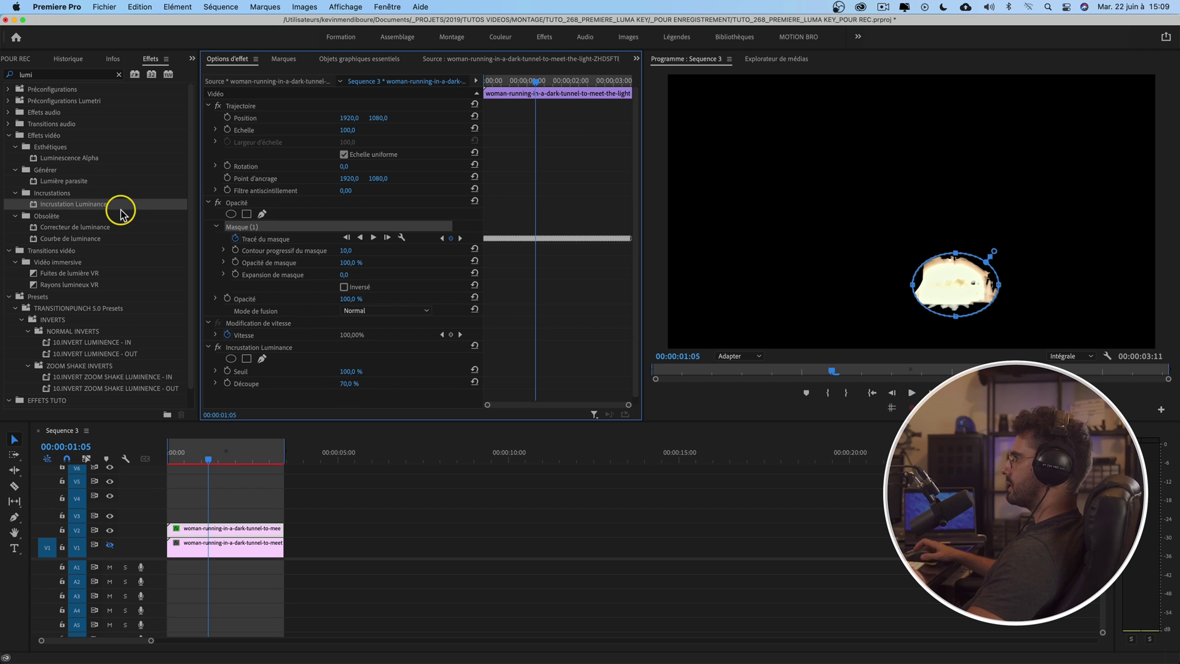
Apply Flou gaussien to the V2 clip with Flou 39 and Recopier les pixels du contour enabled.
left_click(7, 74)
type("gaus")
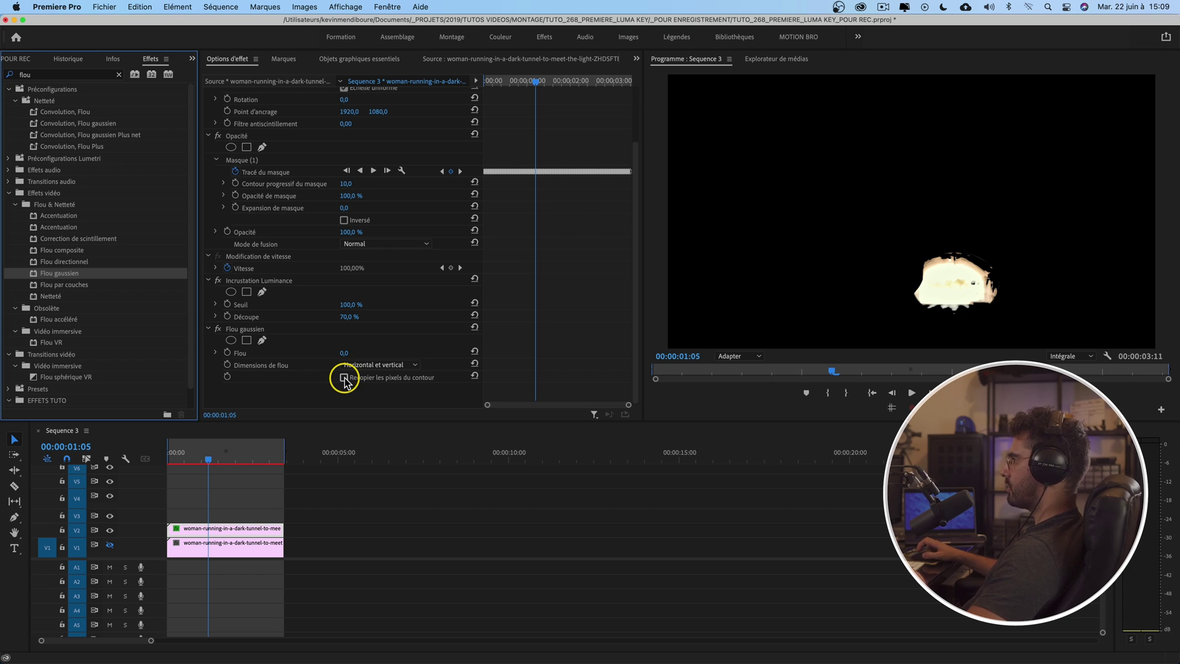
left_click(344, 377)
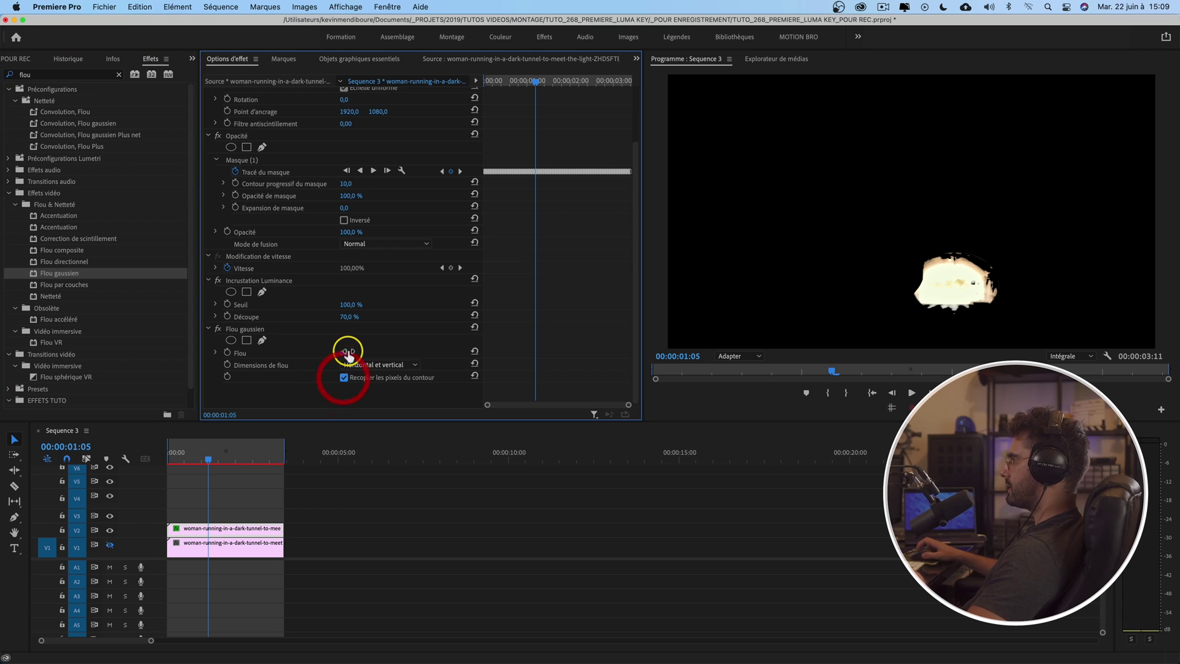
left_click_drag(346, 352, 346, 352)
scroll(346, 352, "down", 2)
Make track V1 visible again and inspect the glow around the tunnel exit at 100 % preview zoom.
left_click(110, 545)
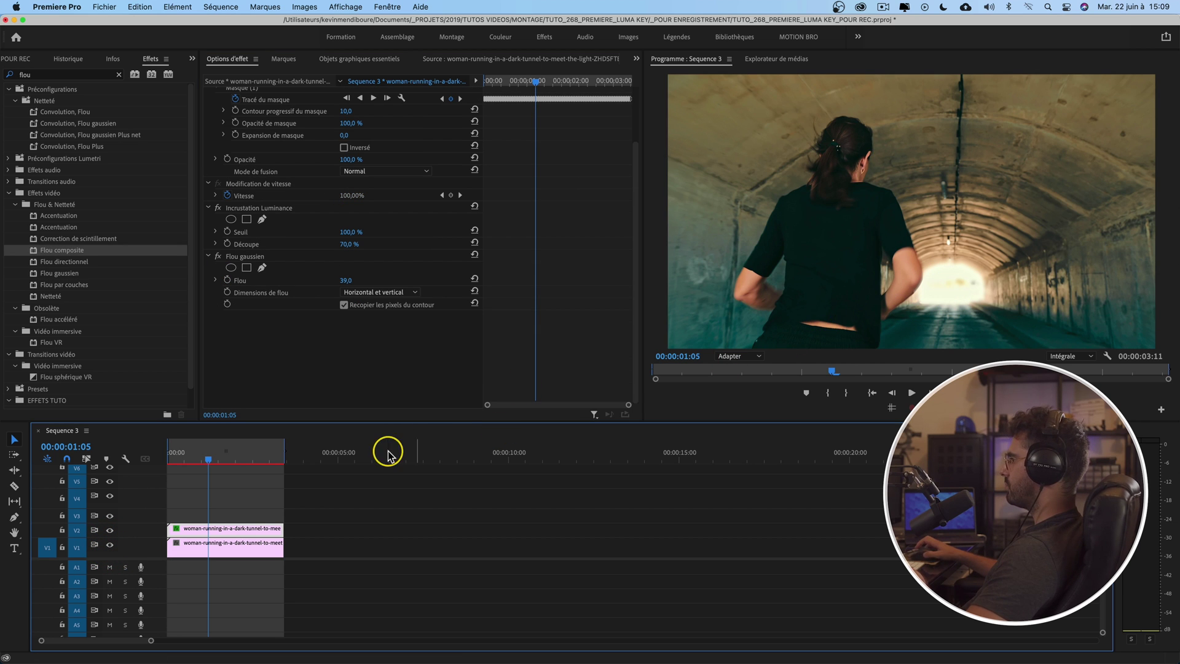
left_click(742, 358)
left_click(741, 435)
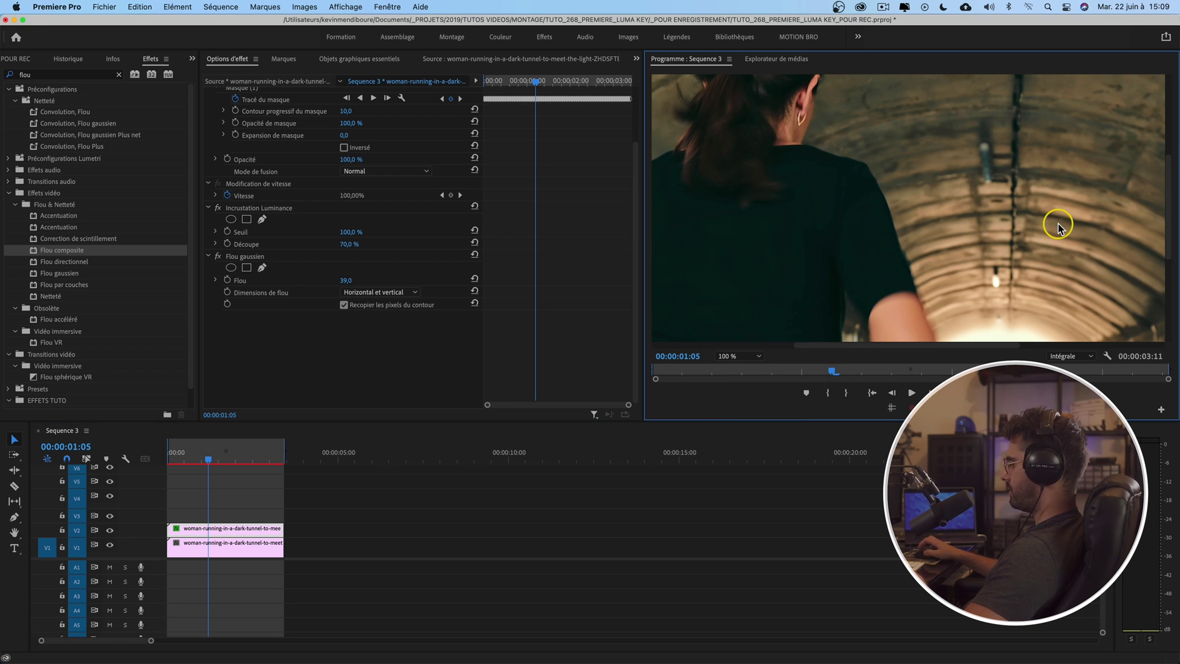
key("h")
left_click_drag(982, 232, 885, 250)
key("v")
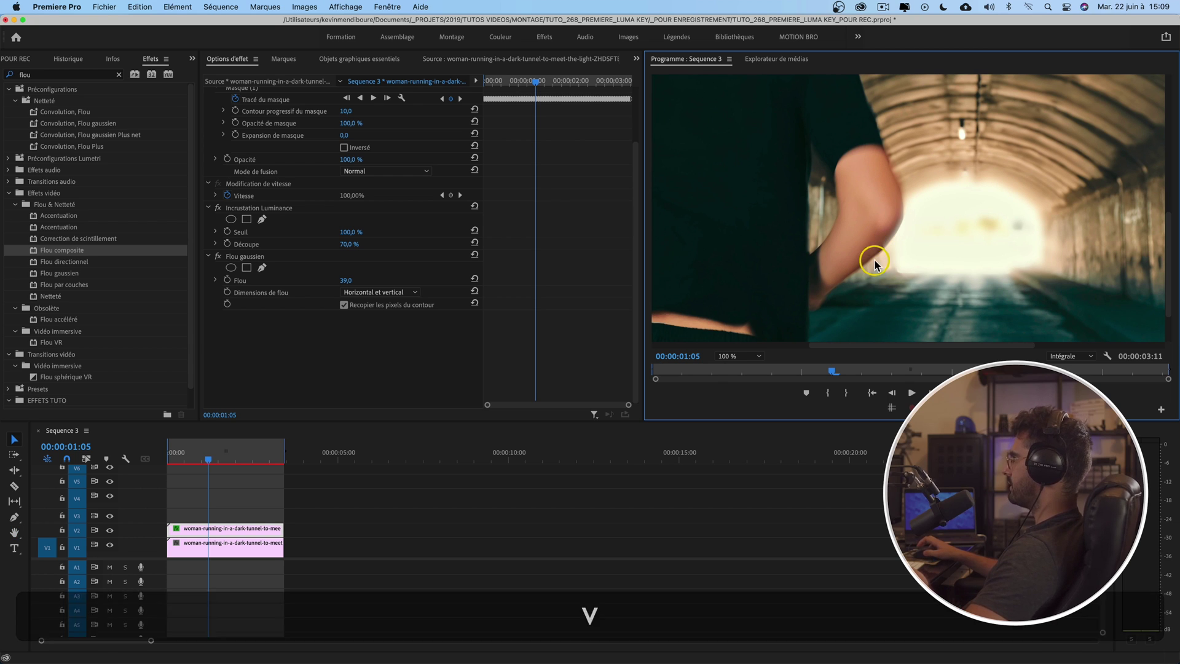
Set the V2 mask's Contour progressif du masque to 39 and preview the fitted frame from the sequence start.
left_click(256, 528)
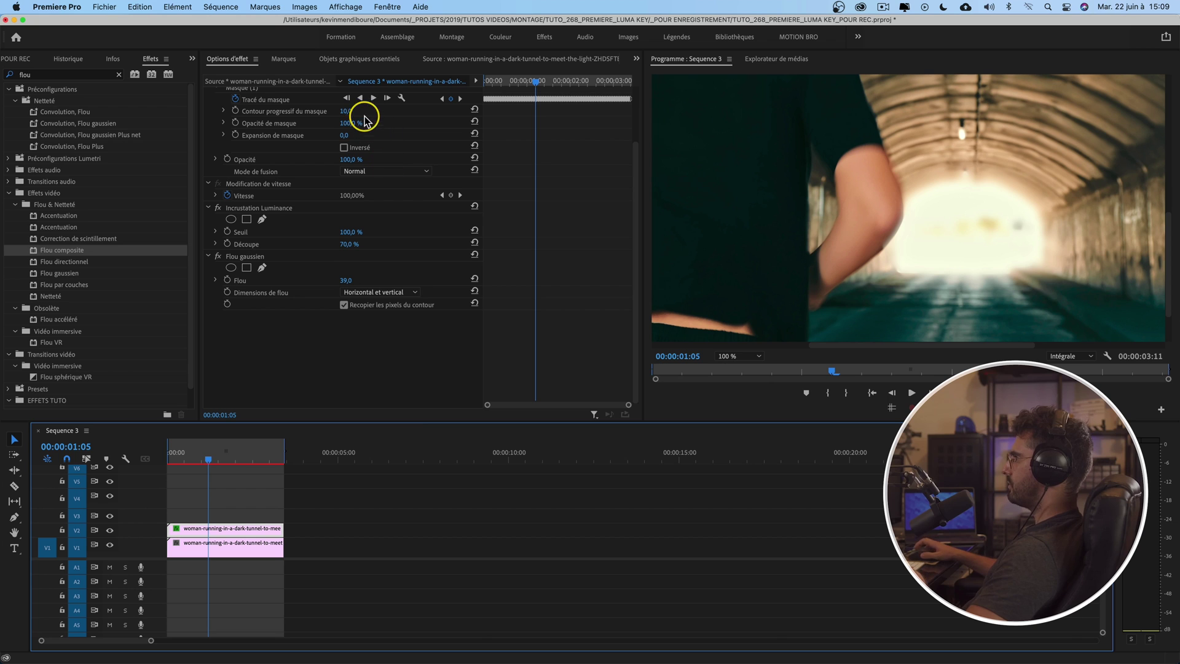
scroll(390, 132, "up", 5)
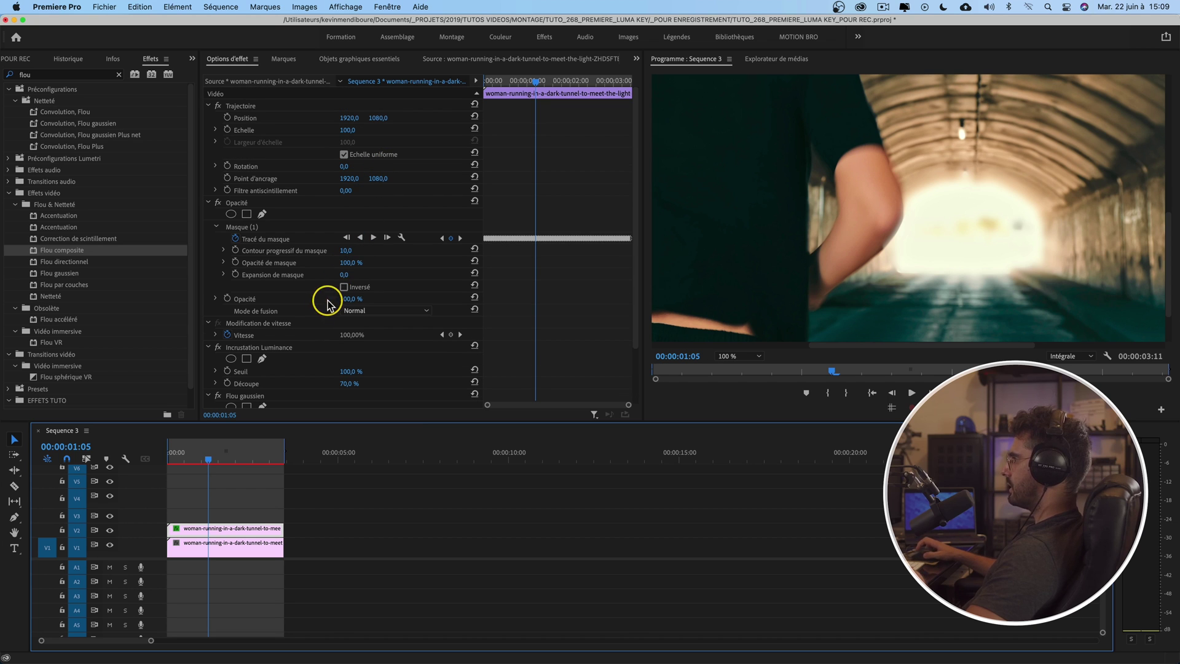
left_click_drag(348, 252, 363, 252)
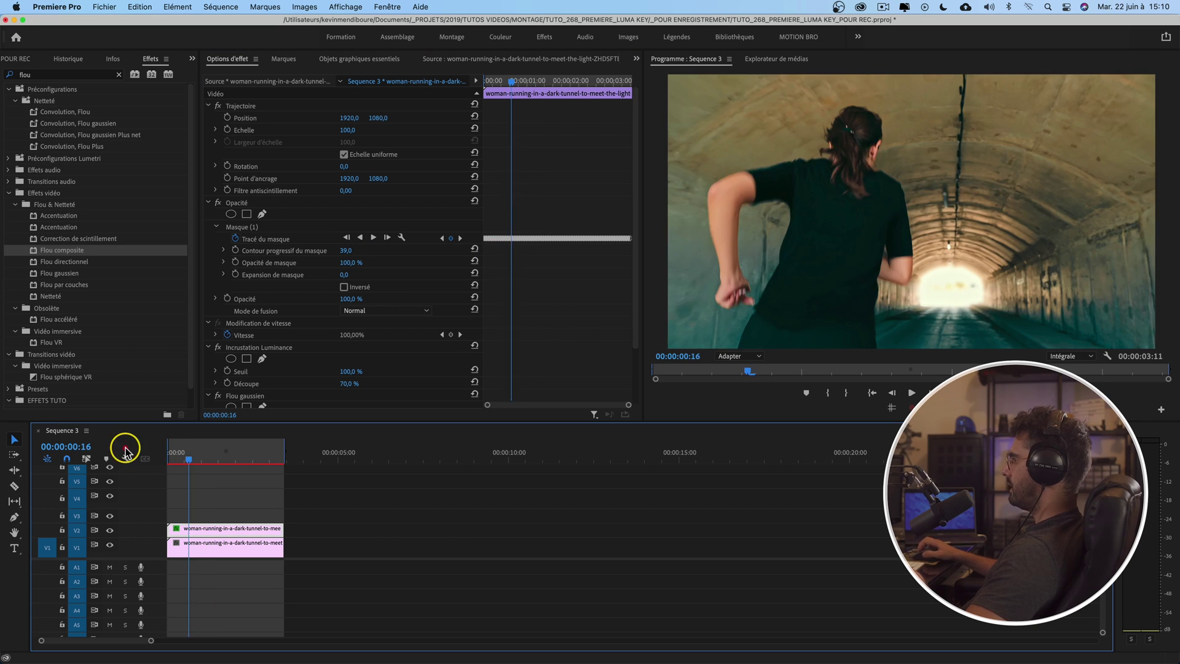
left_click(116, 450)
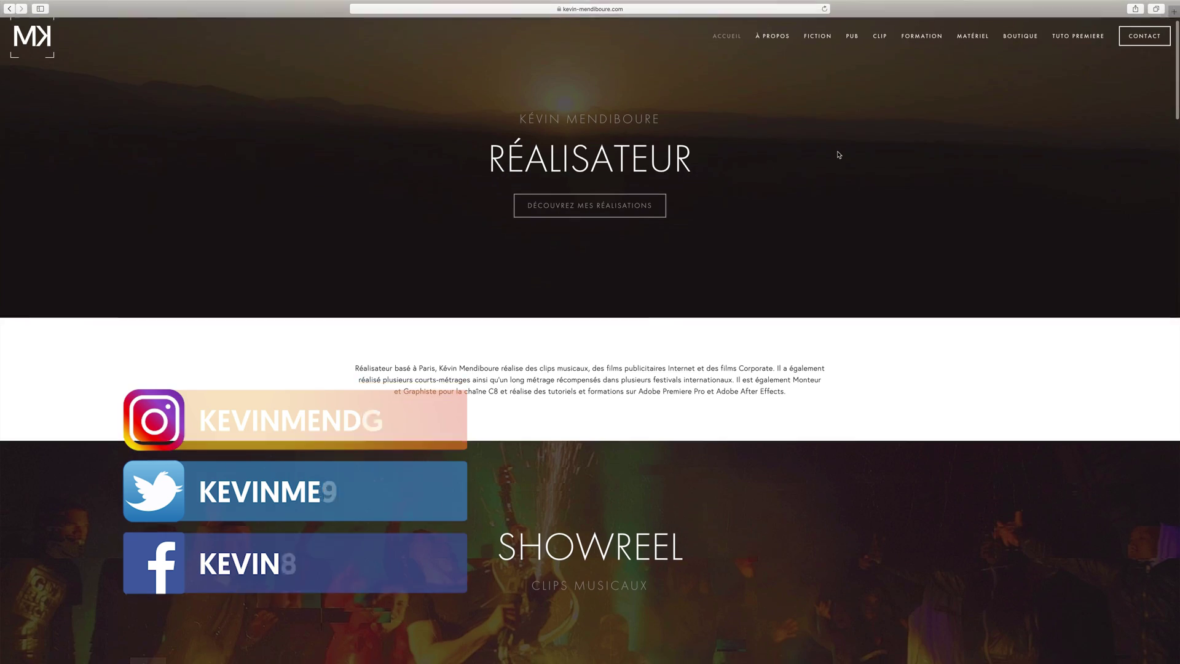
scroll(840, 155, "down", 3)
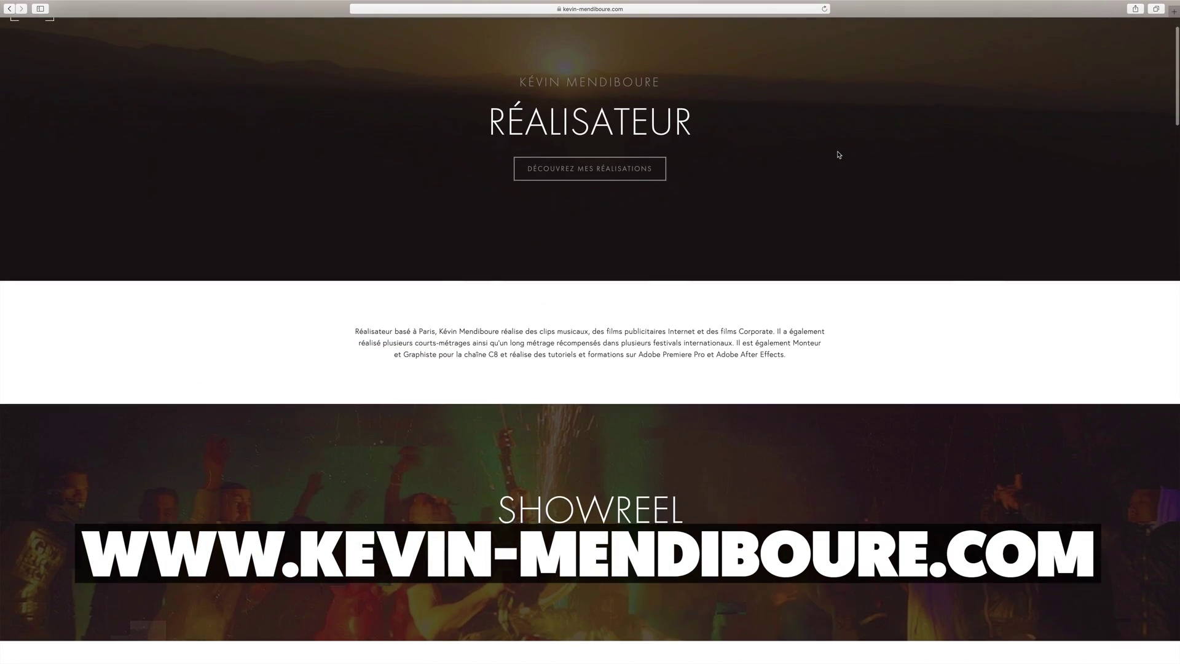
scroll(839, 155, "down", 3)
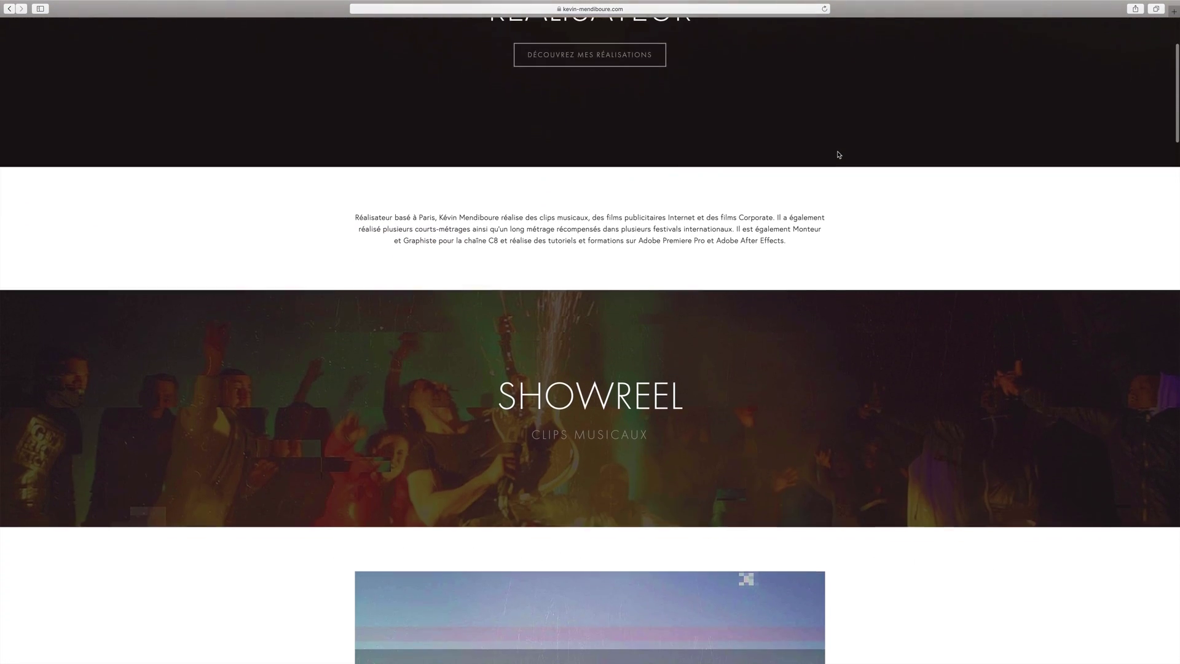